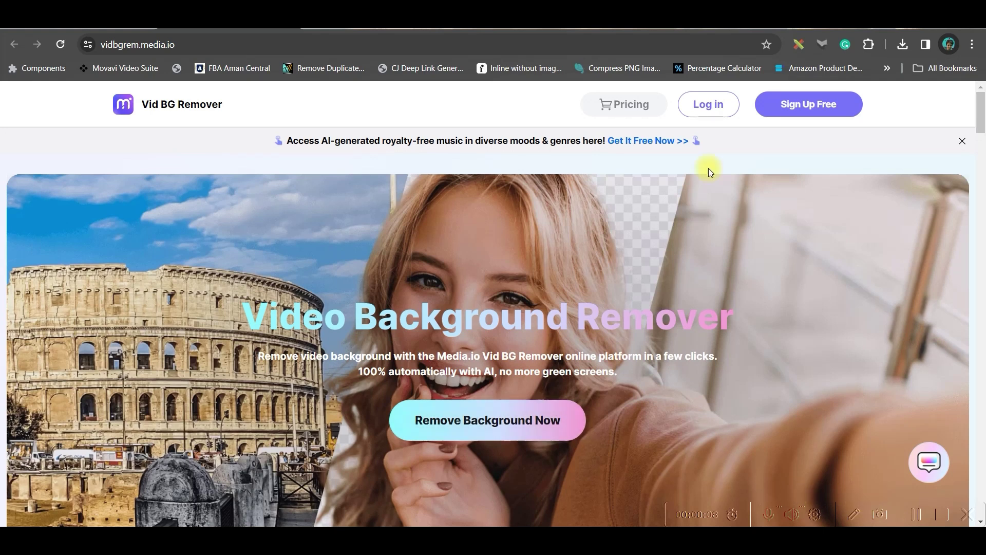
Step: Sign up to Vid BG Remover with Google and upload the hiking-woman video
left_click(820, 113)
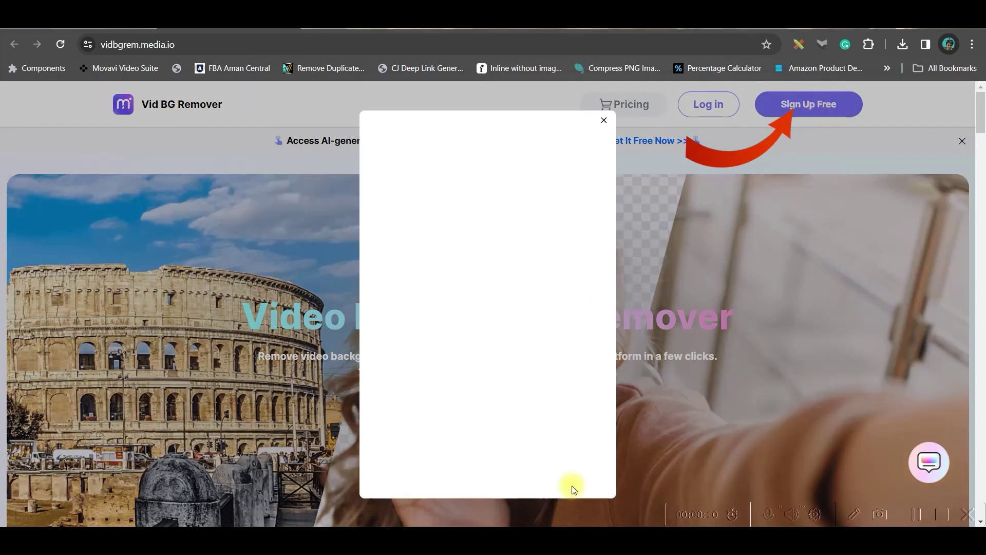
left_click(429, 231)
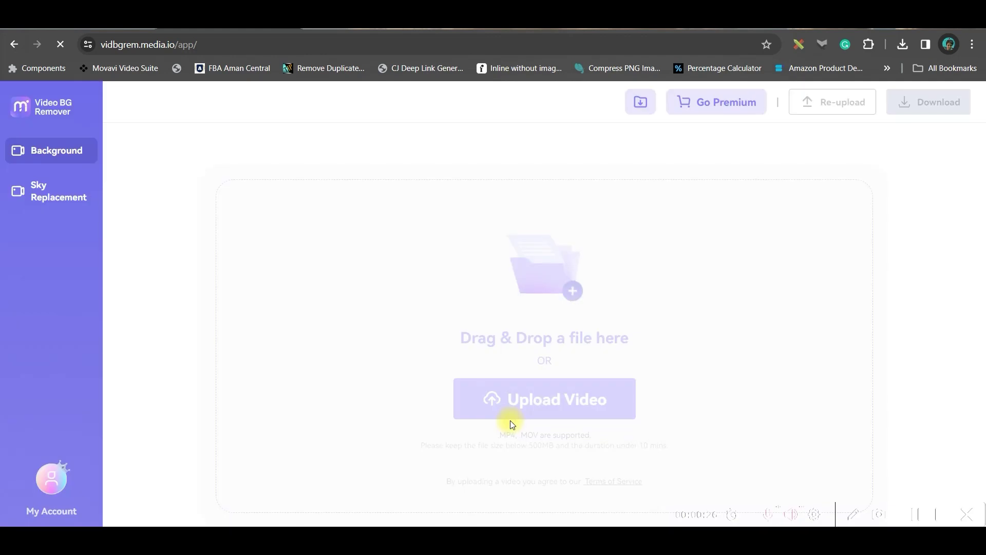
left_click(534, 388)
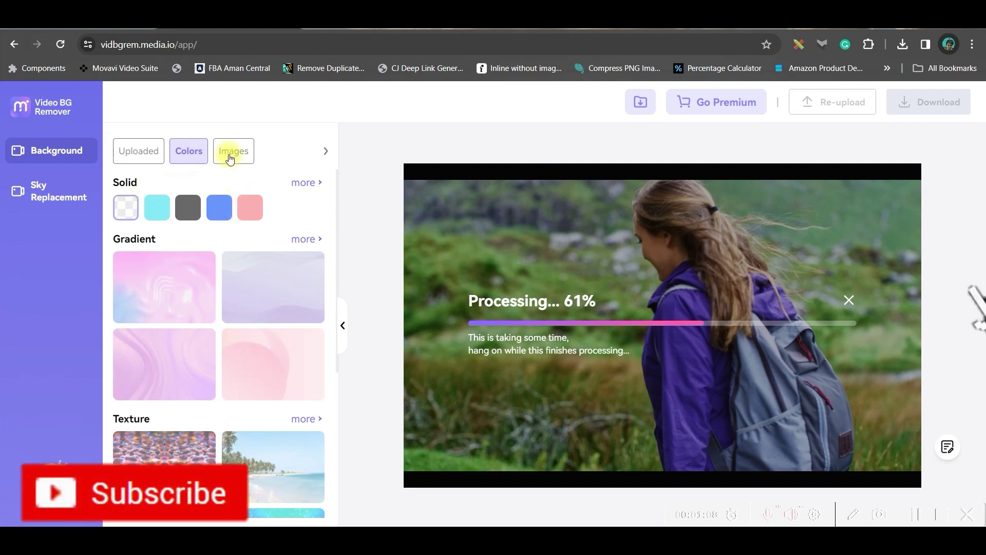
Step: Try the snowy forest, stone street, graffiti tunnel and abandoned room stock backgrounds behind the hiker
left_click(229, 159)
scroll(198, 383, "down", 1)
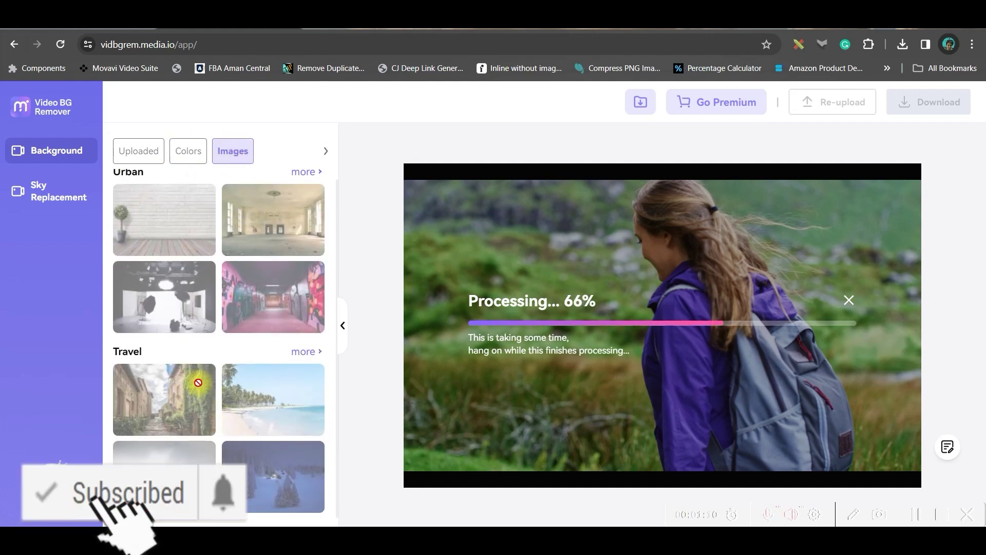
scroll(170, 267, "up", 1)
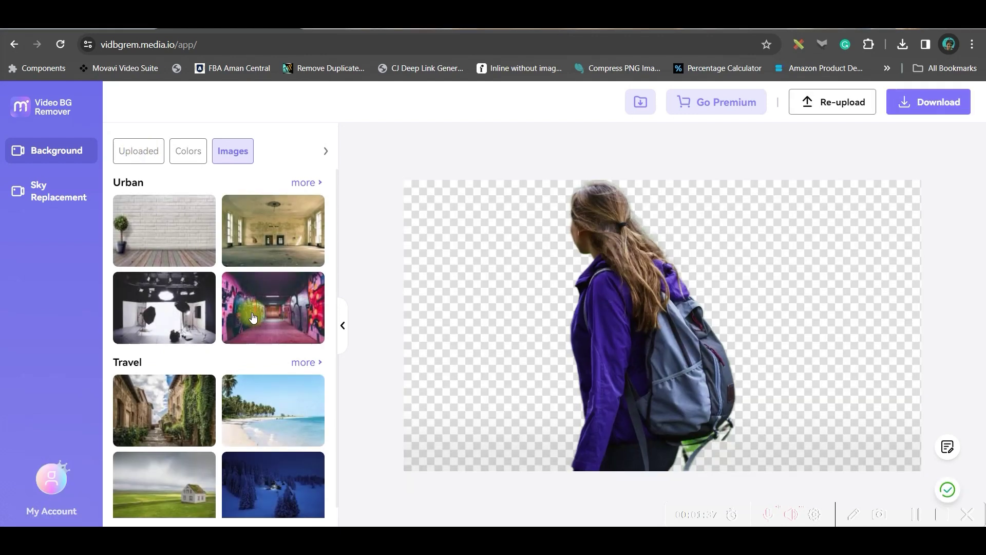
scroll(262, 453, "down", 1)
left_click(252, 472)
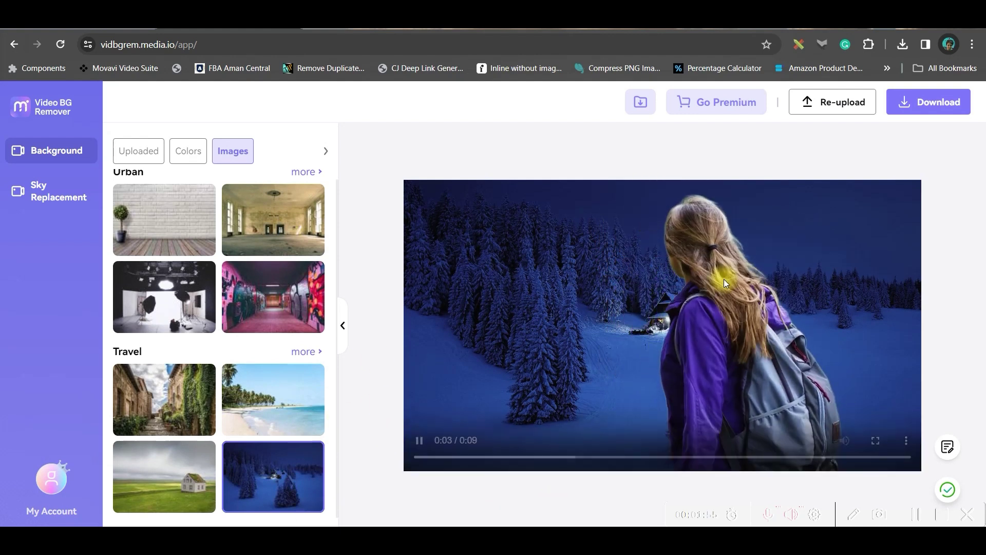
left_click(179, 404)
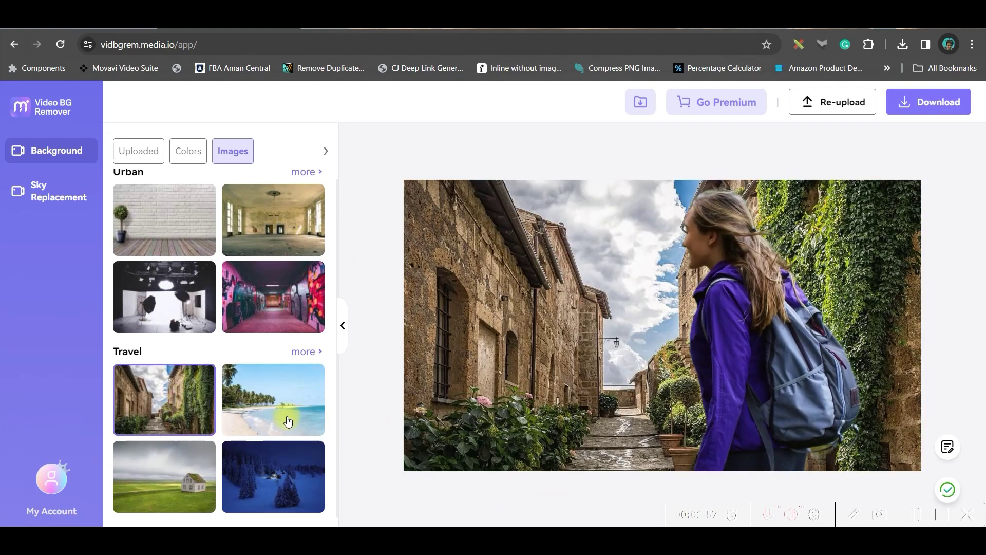
left_click(252, 467)
left_click(267, 286)
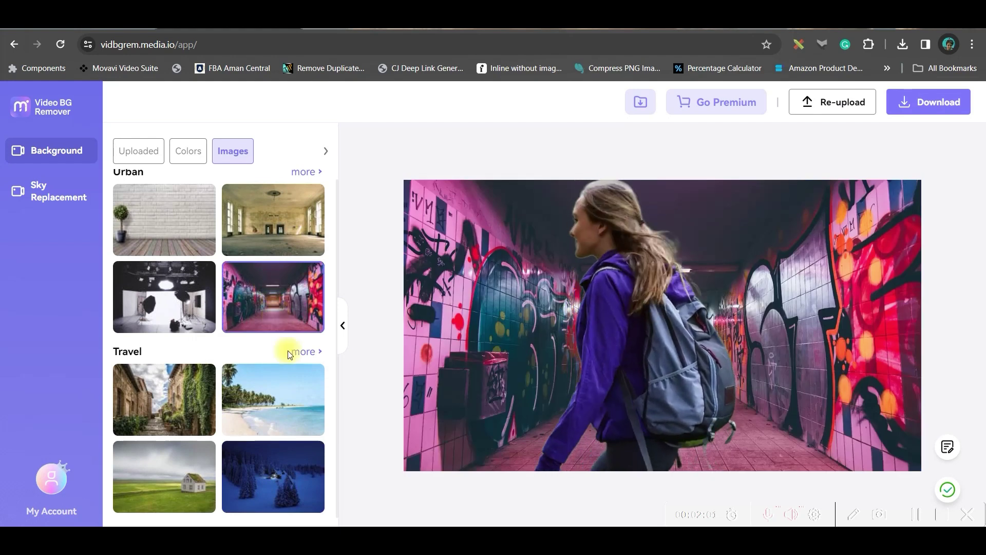
left_click(273, 226)
left_click(138, 150)
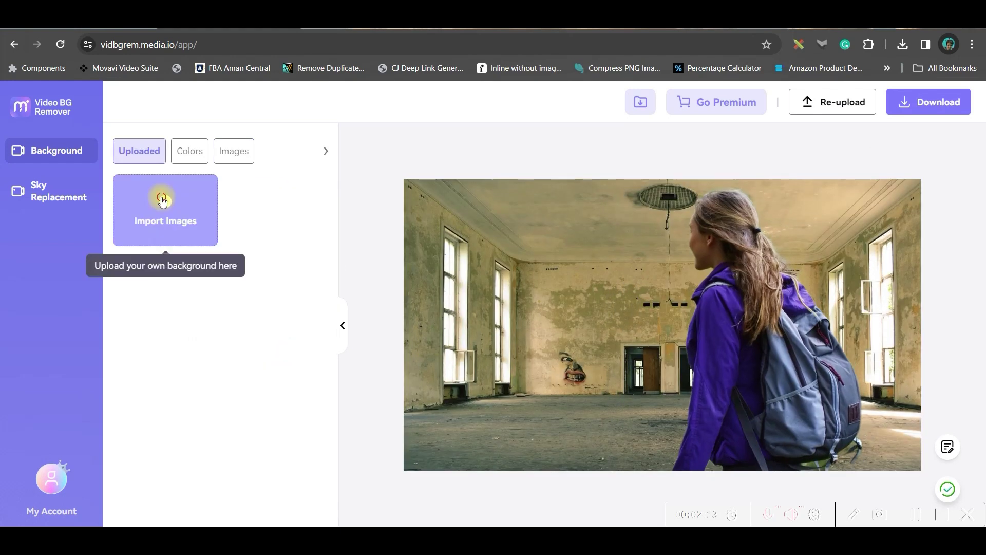
Step: Import the futuristic house-under-planets image as the hiker's background and play the preview
left_click(169, 197)
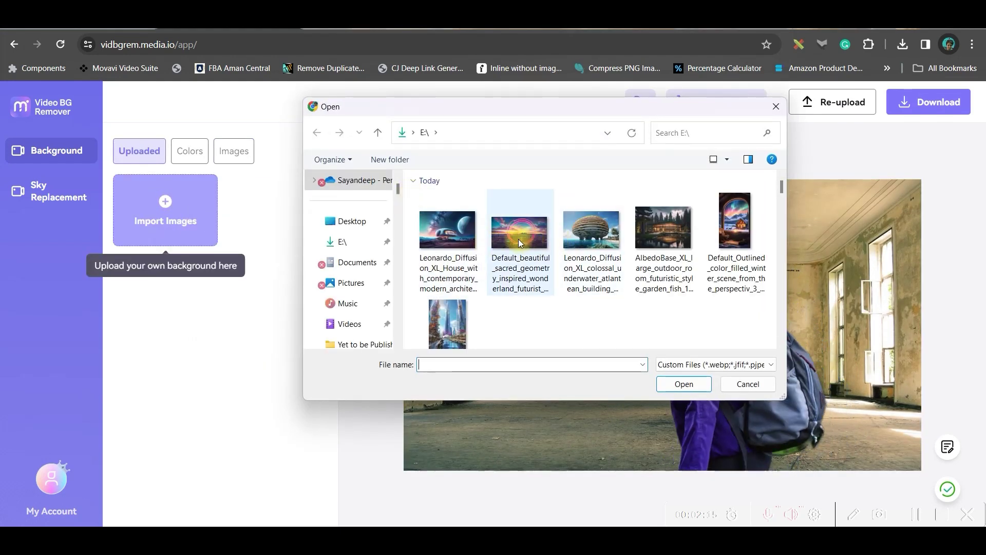
left_click(451, 239)
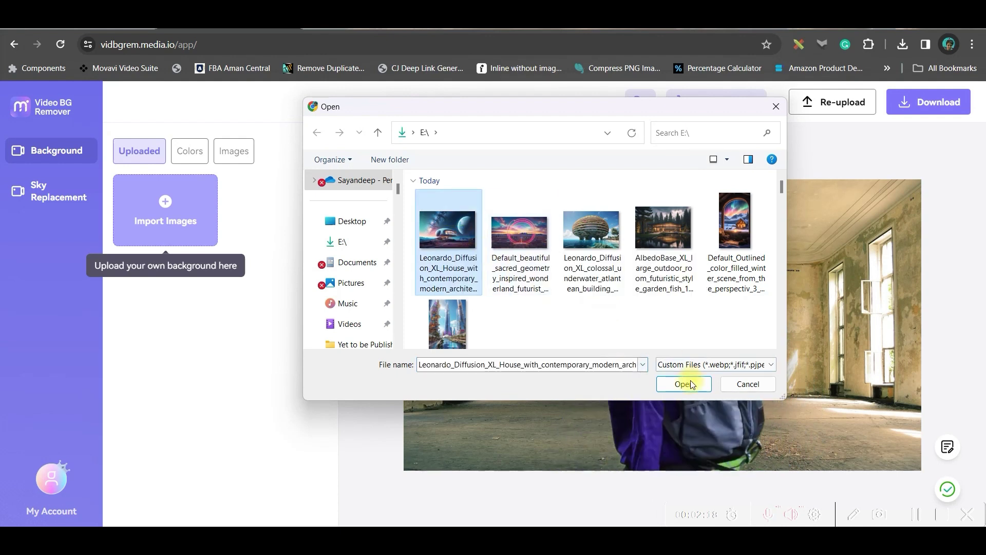
left_click(684, 384)
left_click(303, 220)
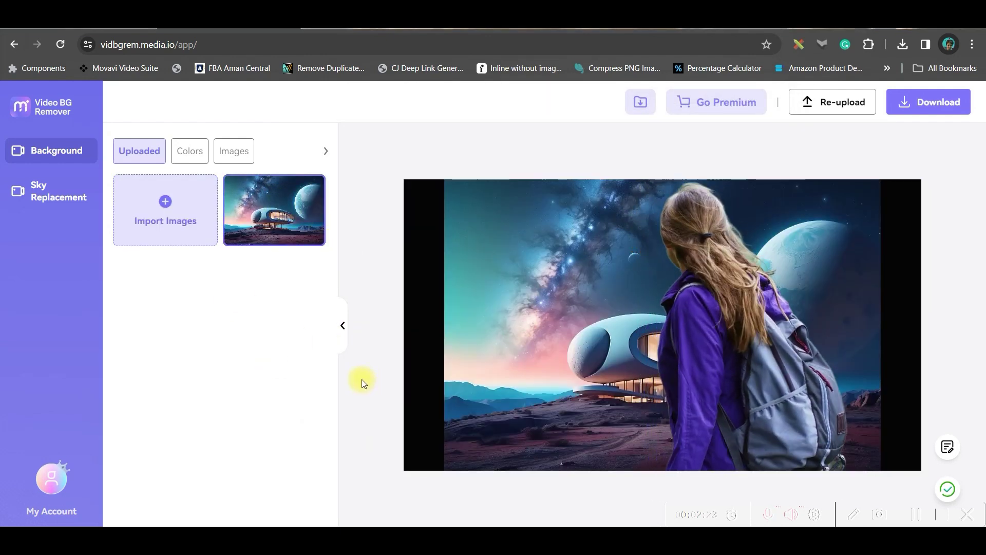
mouse_move(663, 325)
left_click(460, 275)
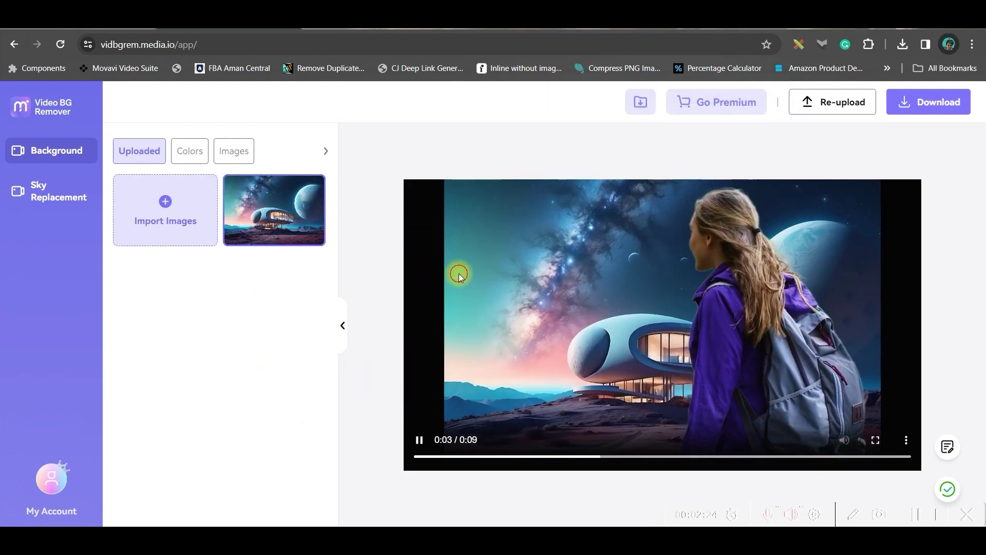
left_click(419, 442)
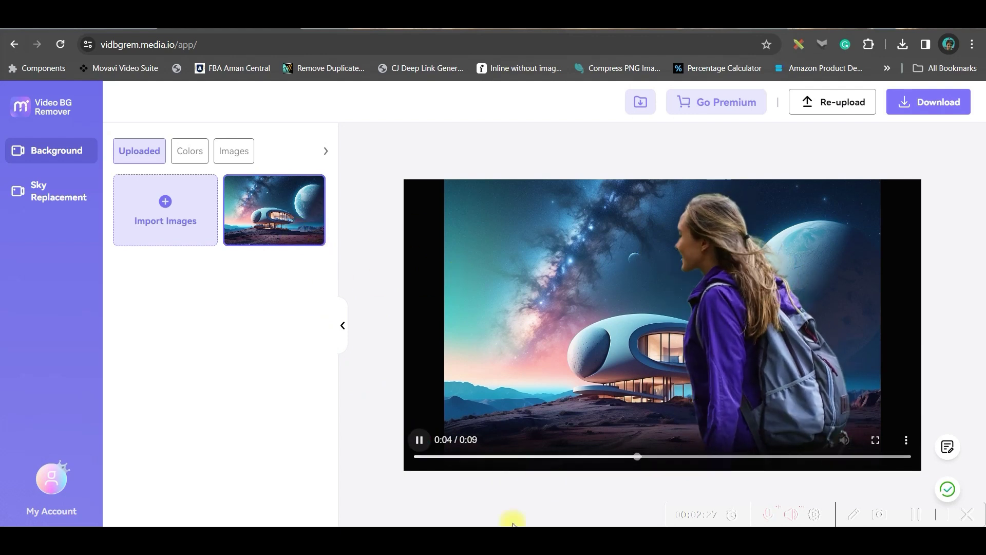
Step: Try blue, cyan, lime and red solid colour backgrounds behind the hiker
left_click(189, 157)
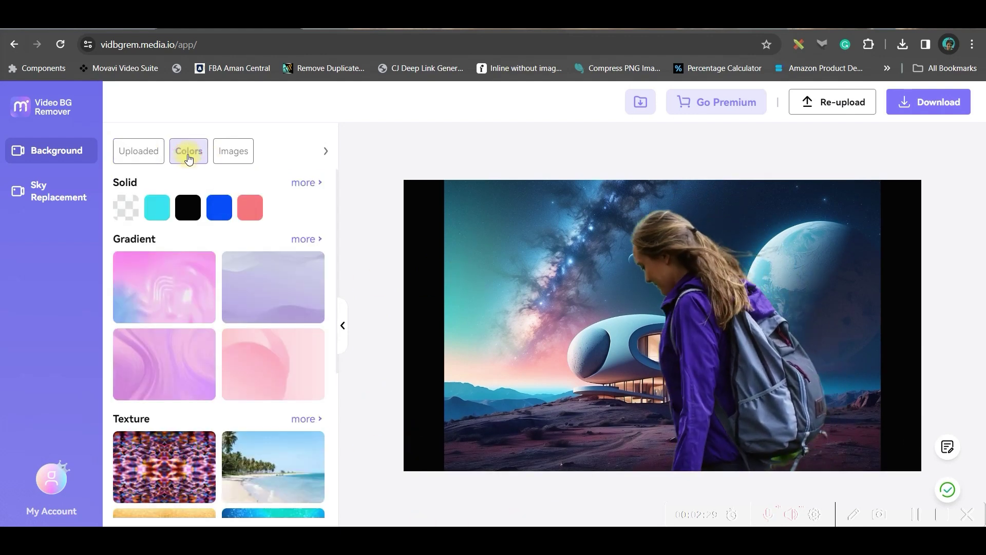
left_click(224, 206)
left_click(157, 207)
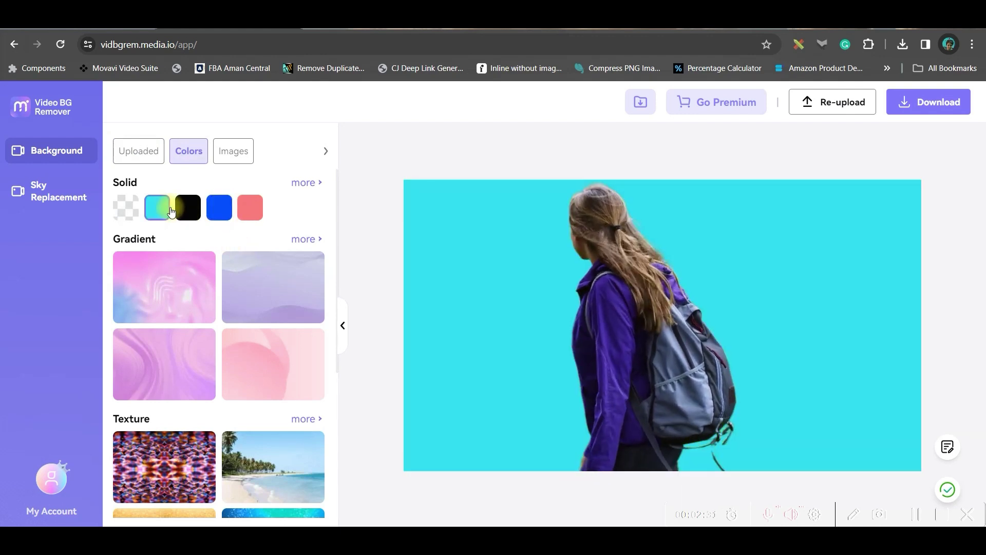
left_click(305, 183)
left_click(125, 207)
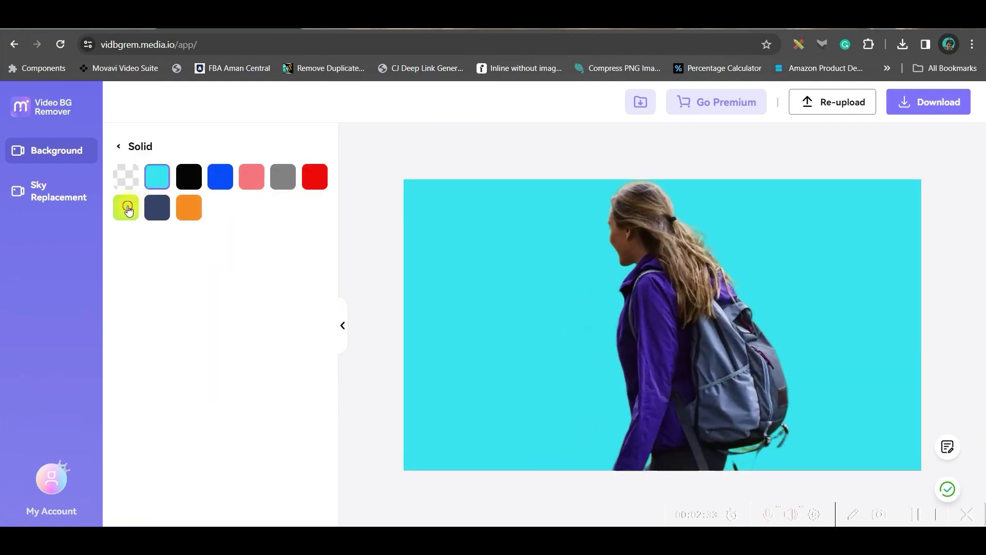
left_click(319, 185)
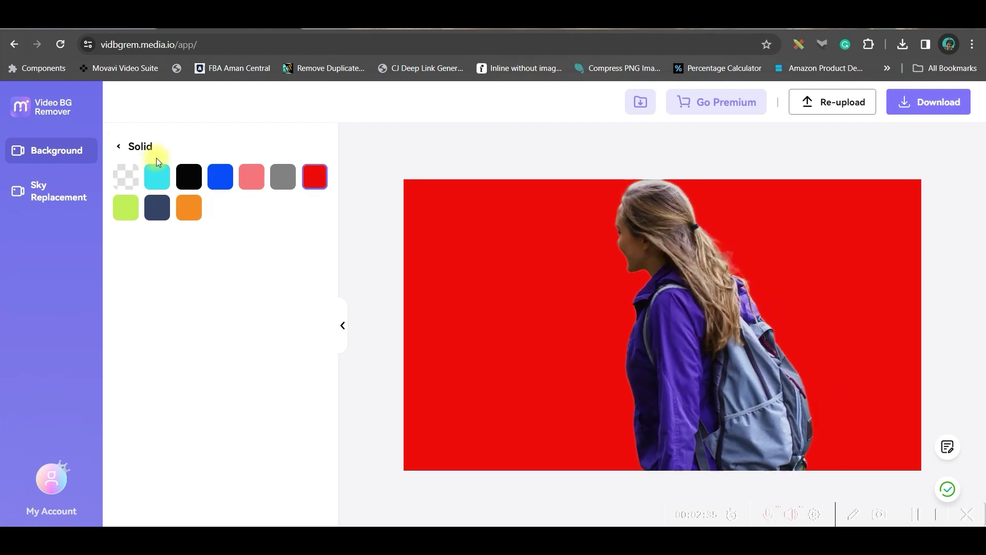
Step: Try the graffiti tunnel, stone street and snowy forest scenes, ending on the tropical beach
left_click(123, 149)
left_click(233, 151)
left_click(273, 307)
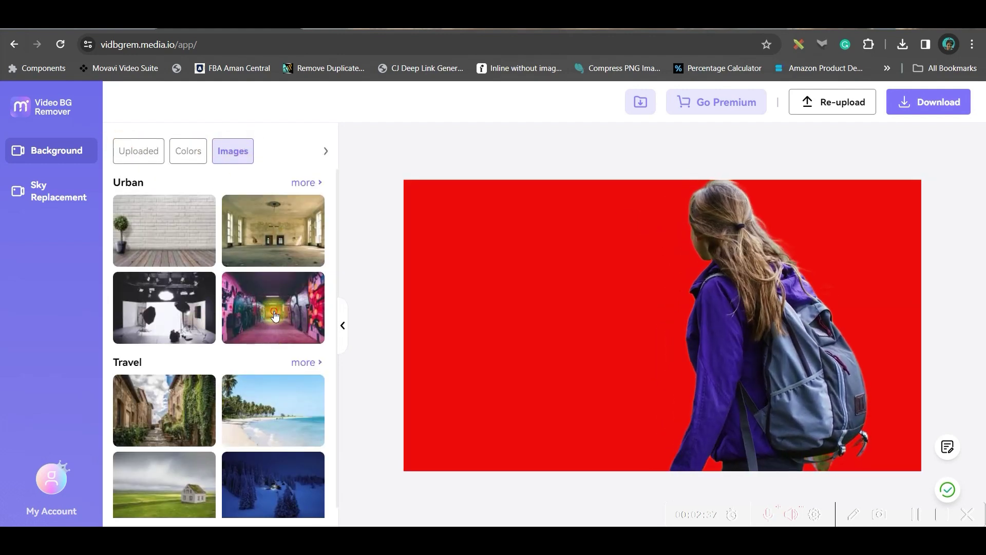
left_click(200, 418)
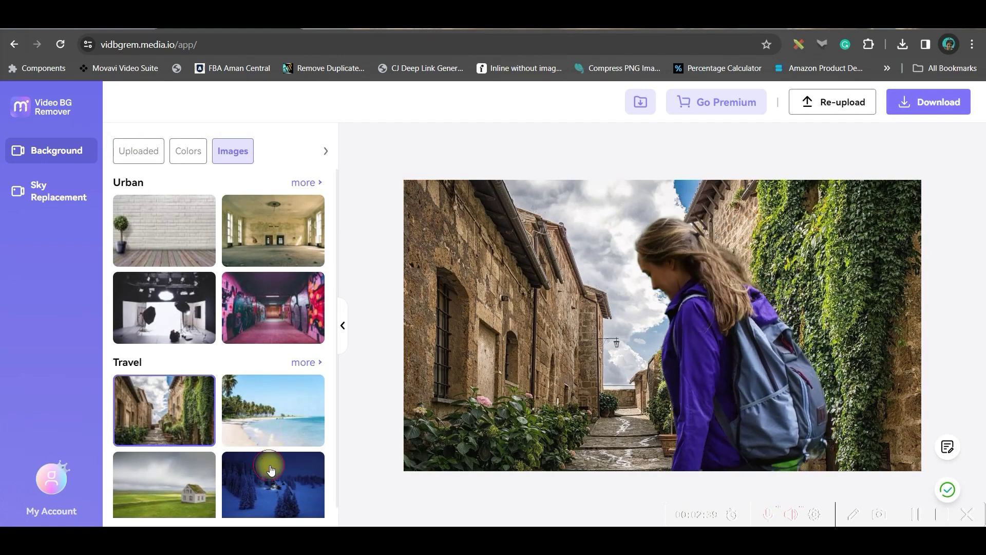
left_click(272, 478)
left_click(285, 429)
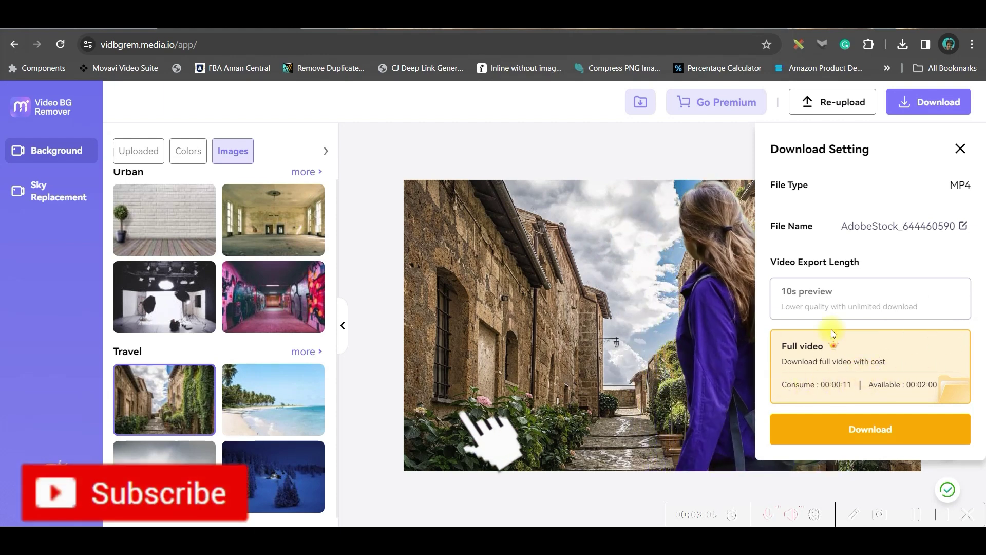
Step: Download the hiker video with the stone village street background
left_click(886, 437)
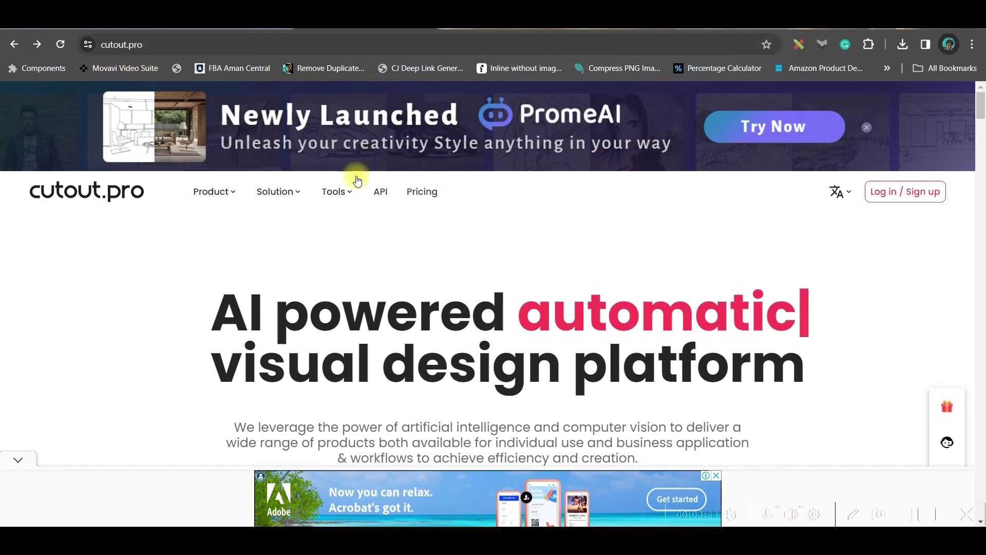
Step: Sign in to cutout.pro with Google and upload the hiking clip to its video background remover
left_click(797, 129)
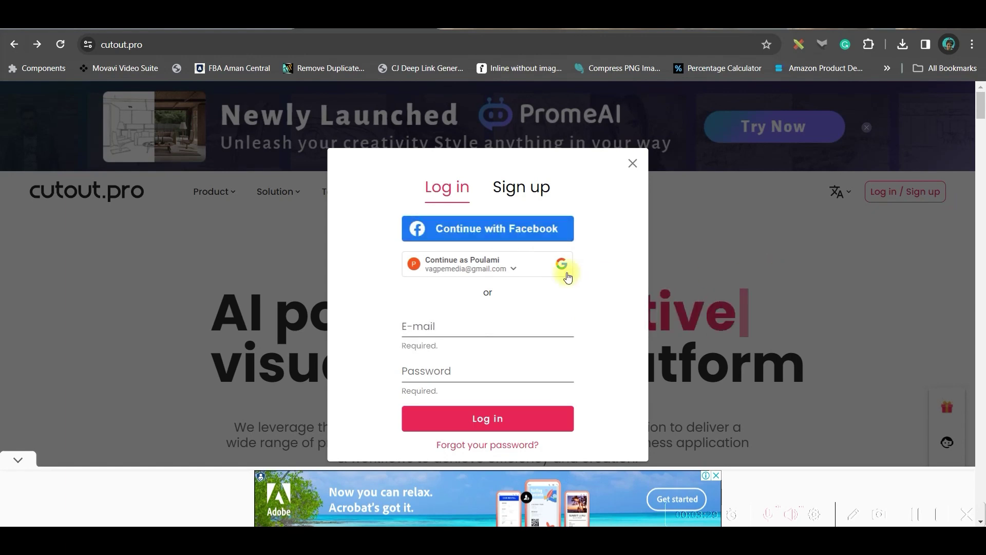
left_click(542, 271)
scroll(643, 308, "down", 10)
left_click(617, 349)
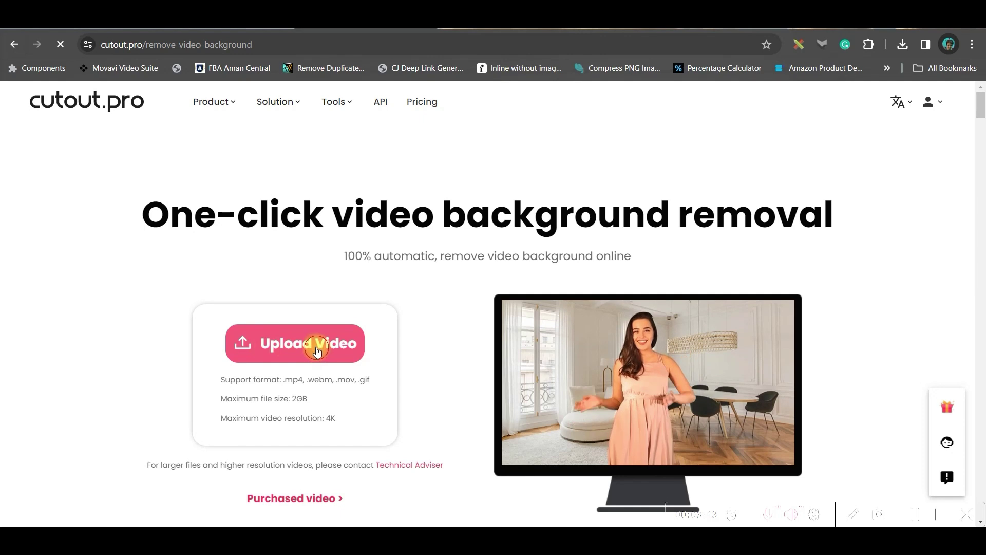
left_click(316, 342)
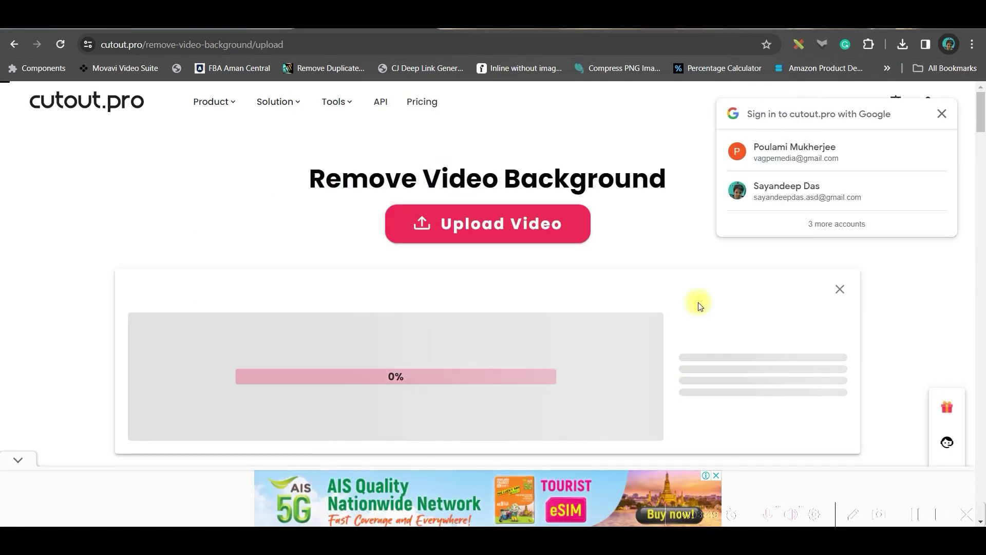
left_click(888, 151)
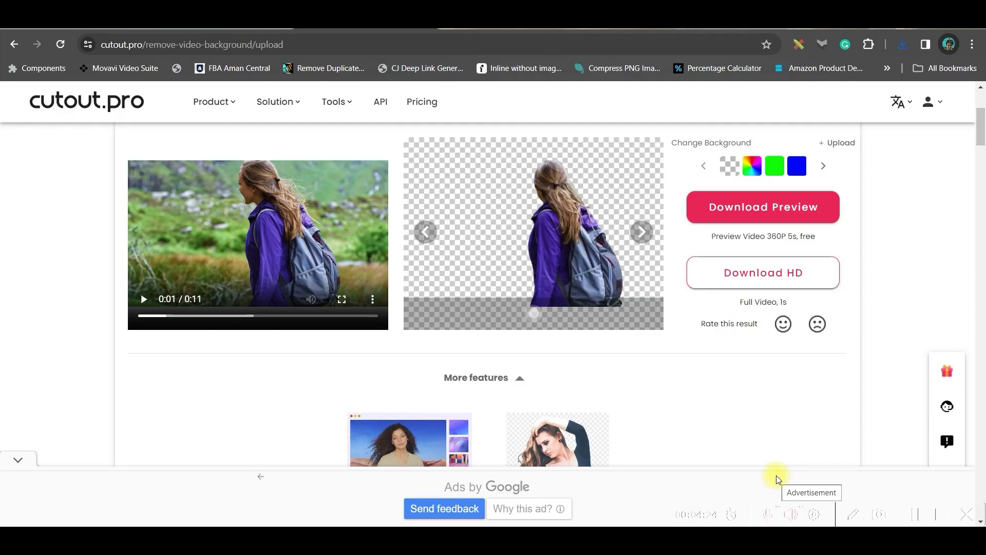
Step: Preview the cutout over green, then blue, and abandon a custom background upload
left_click(779, 170)
left_click(795, 171)
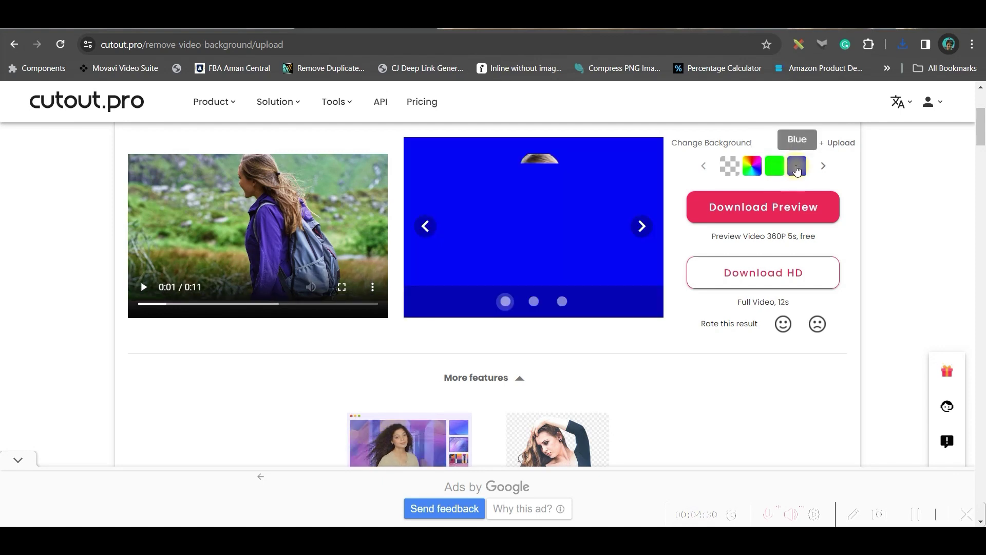
left_click(840, 146)
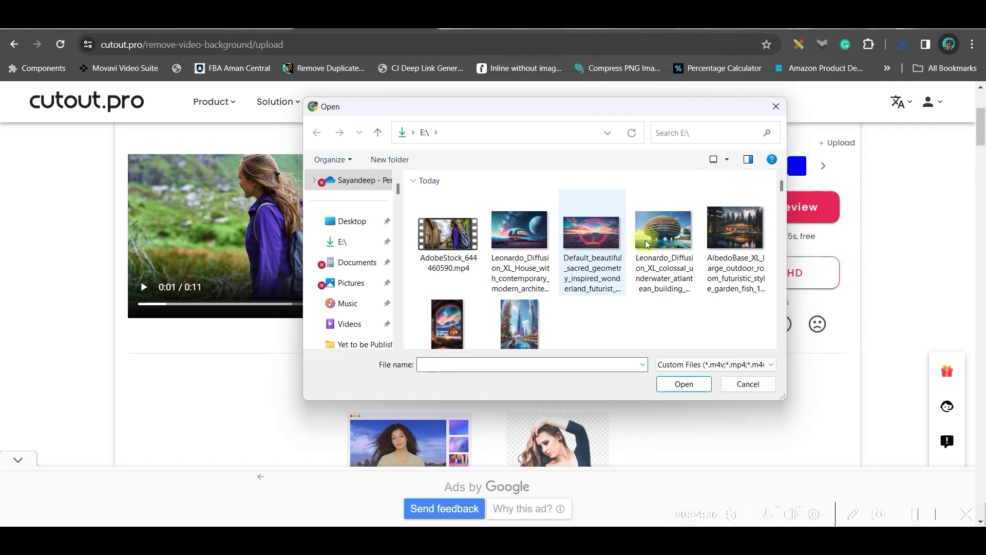
left_click(682, 384)
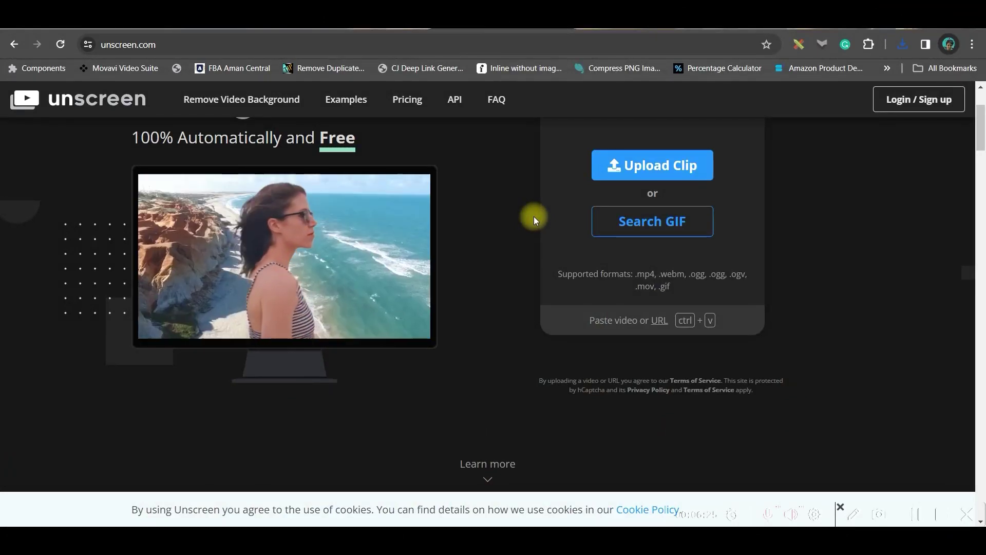
Step: Sign up to Unscreen accepting both terms, upload the hiking .mov clip and show background choices
left_click(940, 100)
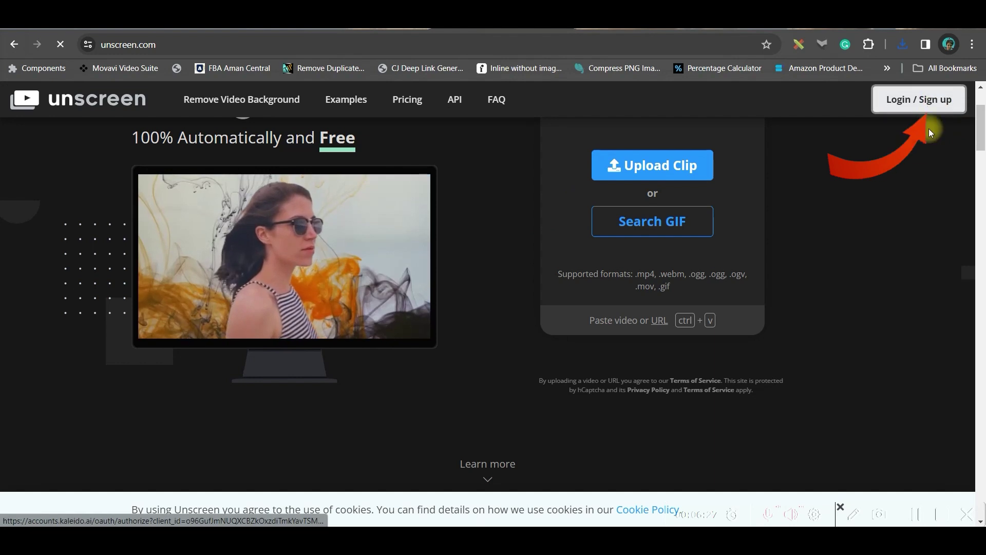
left_click(341, 323)
left_click(341, 358)
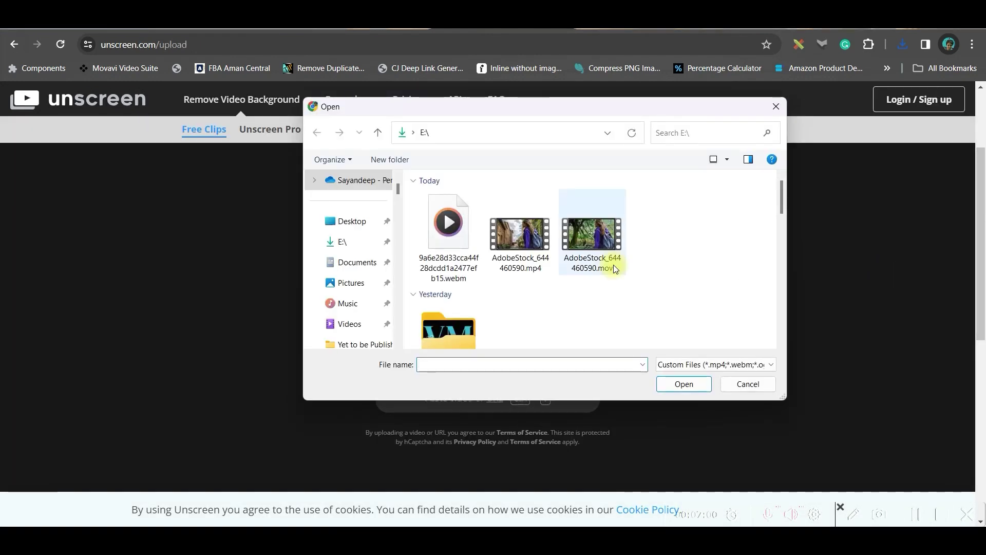
double_click(501, 248)
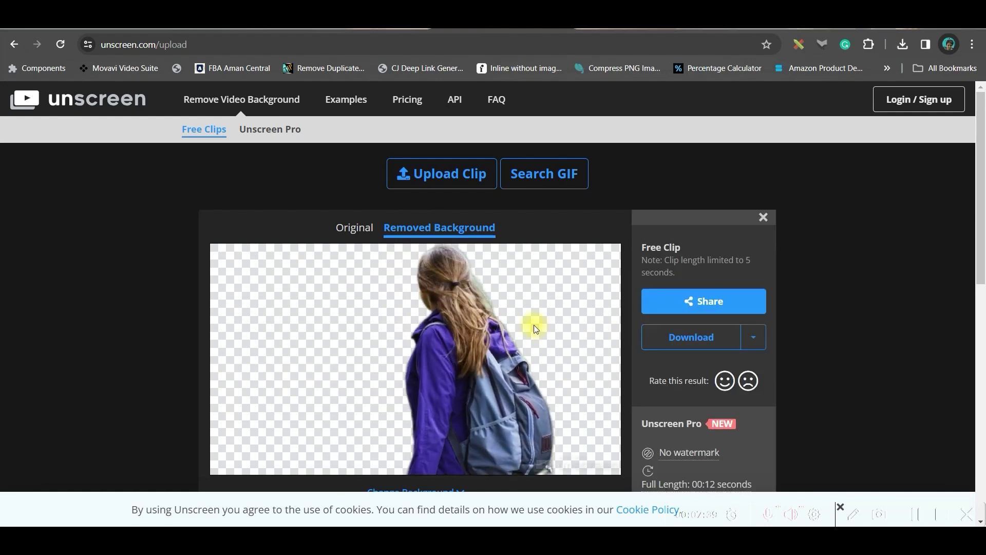
scroll(535, 325, "down", 4)
left_click(427, 303)
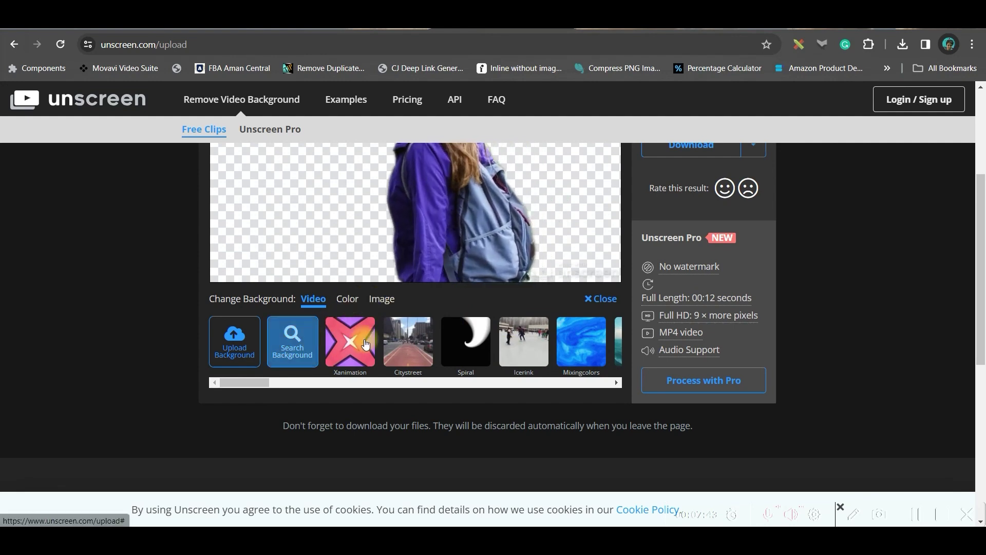
Step: Try the Mixingcolors, Waves, Asteroids and Oceanview video backgrounds, settling on Oceanview
left_click(581, 344)
scroll(582, 357, "up", 3)
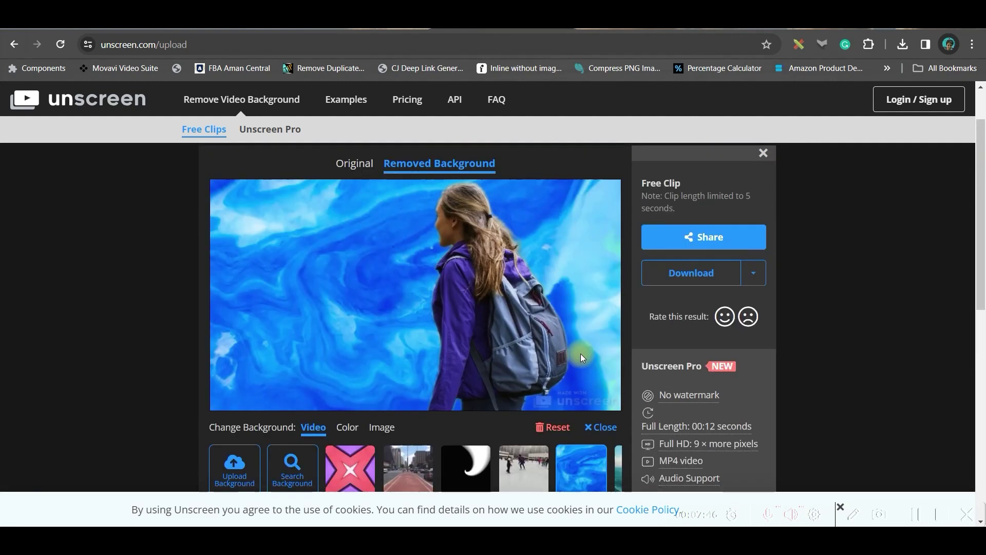
scroll(582, 358, "down", 3)
scroll(307, 380, "right", 3)
left_click(371, 334)
scroll(496, 414, "down", 3)
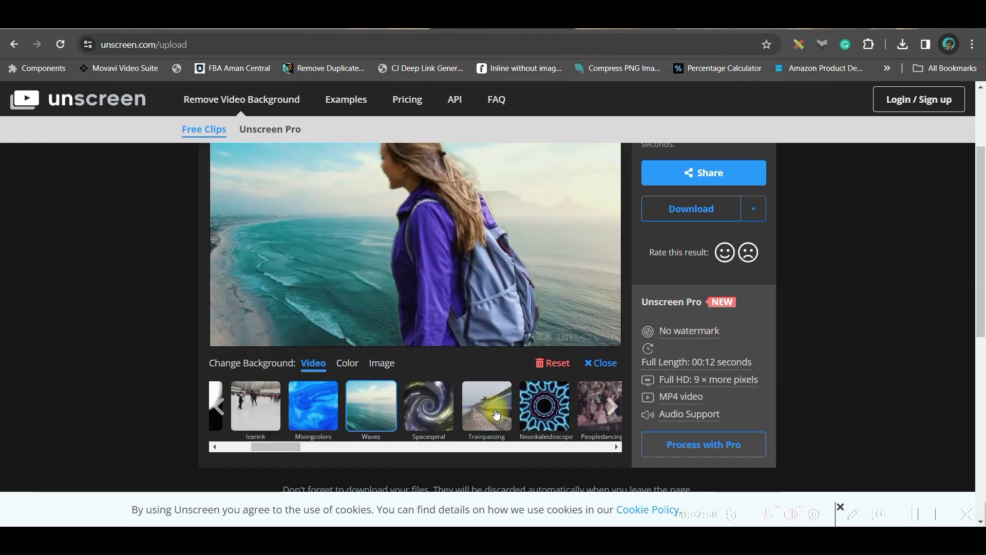
scroll(495, 413, "right", 5)
left_click(429, 406)
scroll(589, 445, "down", 5)
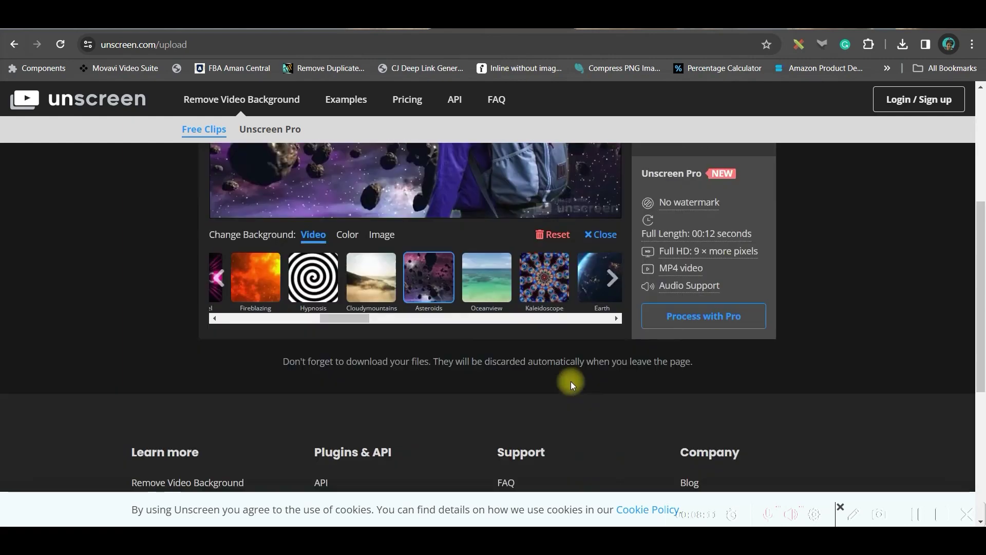
left_click(486, 278)
Step: Glance at the Image and Color backgrounds, then download the Oceanview version
scroll(539, 309, "down", 3)
scroll(529, 322, "up", 3)
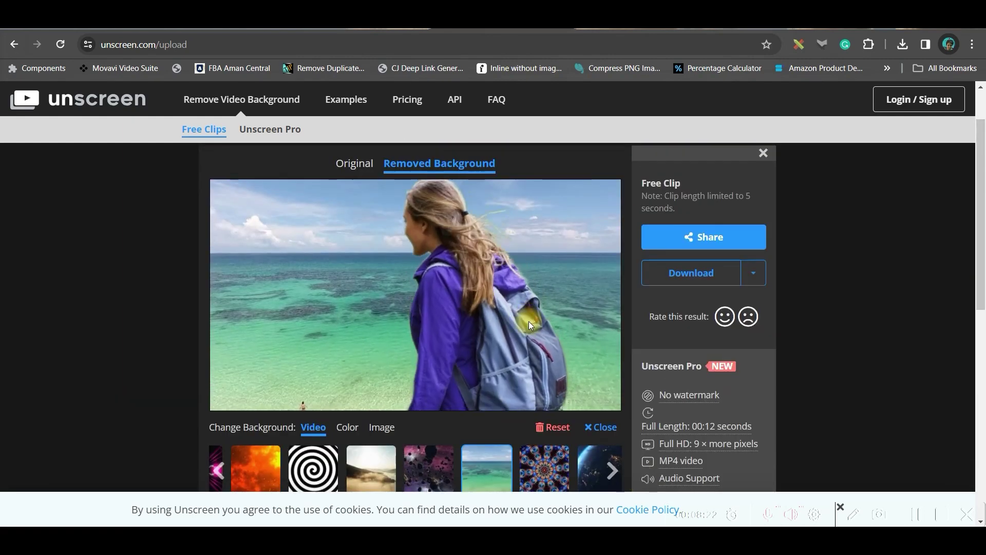
scroll(612, 414, "down", 3)
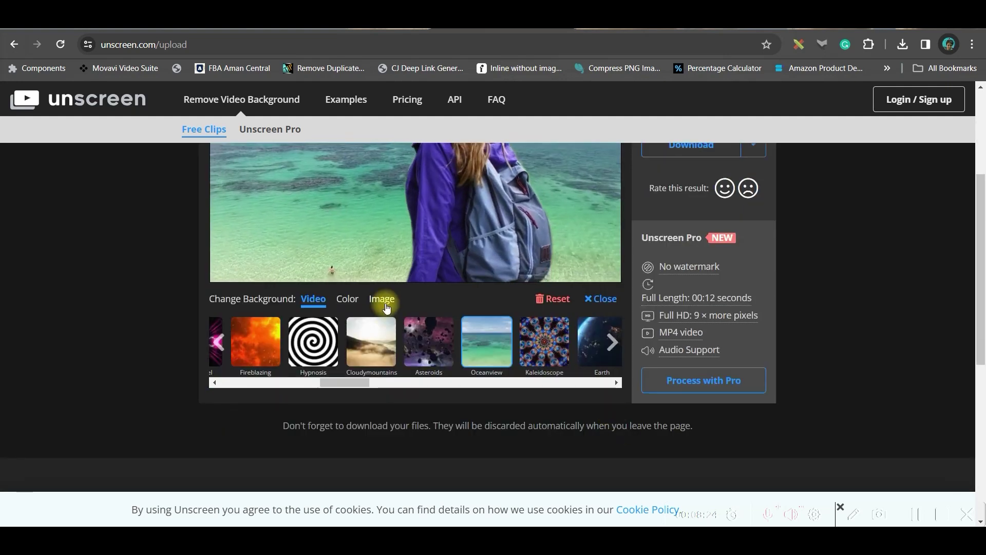
left_click(385, 303)
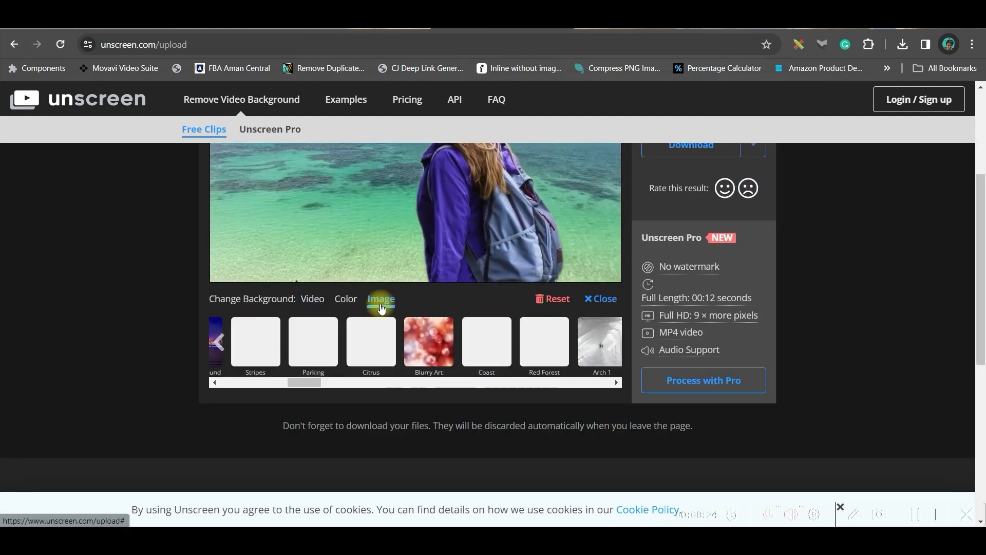
left_click(346, 300)
left_click(314, 300)
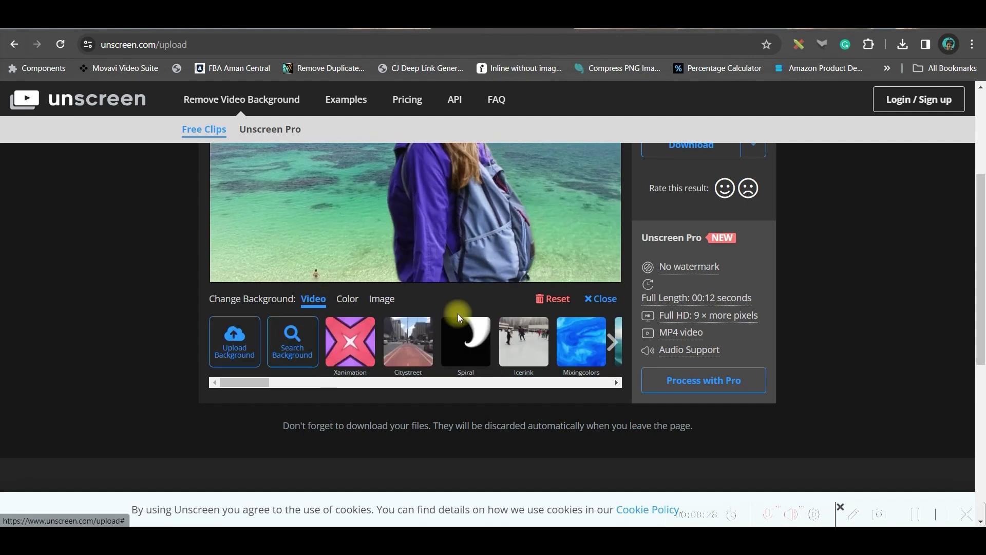
scroll(493, 300, "up", 1)
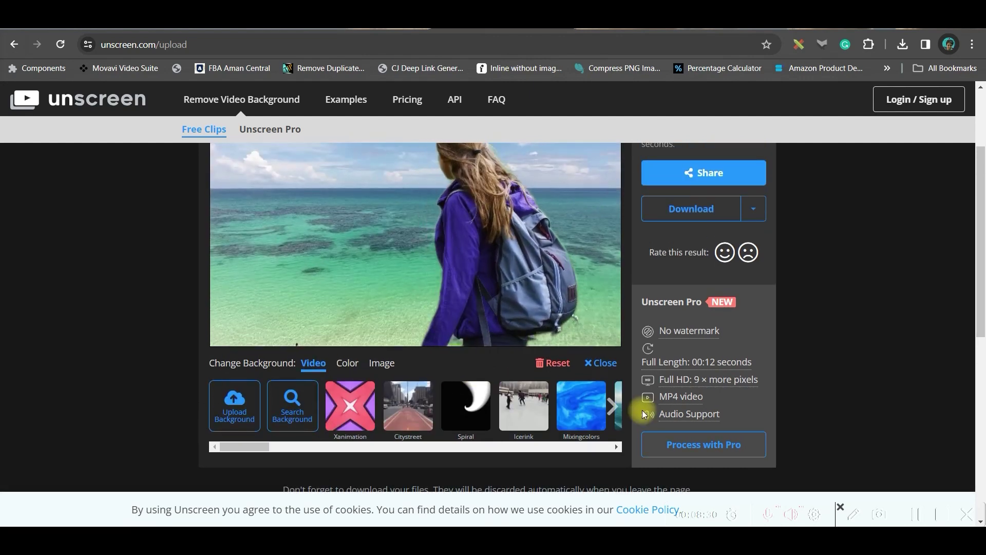
scroll(816, 377, "up", 2)
left_click(712, 341)
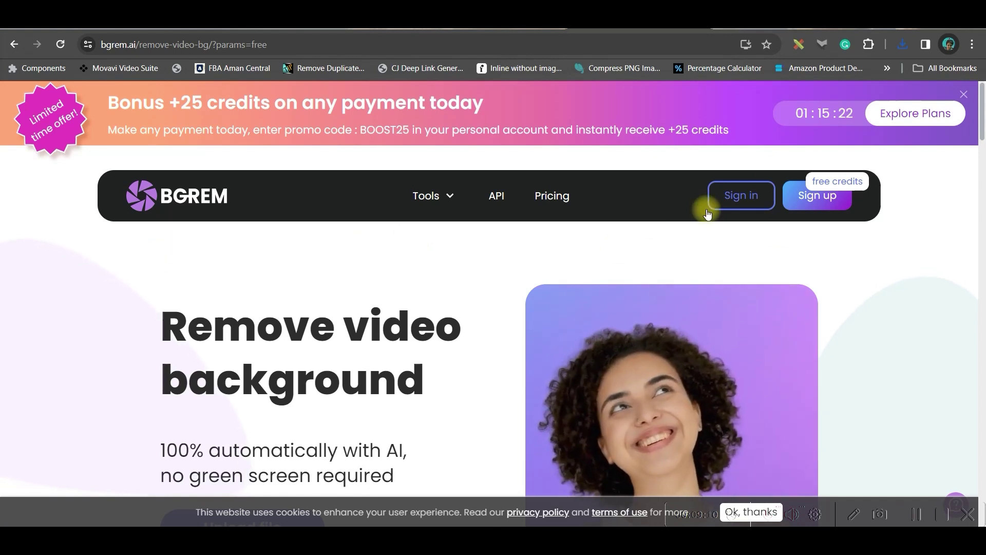
Step: Create a BGREM account with Google and upload the hiking clip for background removal
left_click(821, 196)
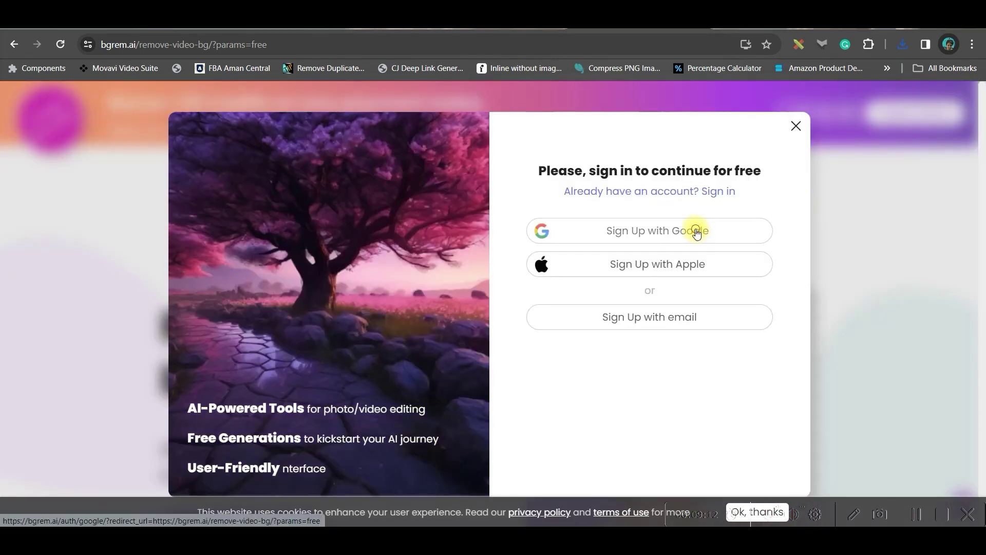
left_click(698, 233)
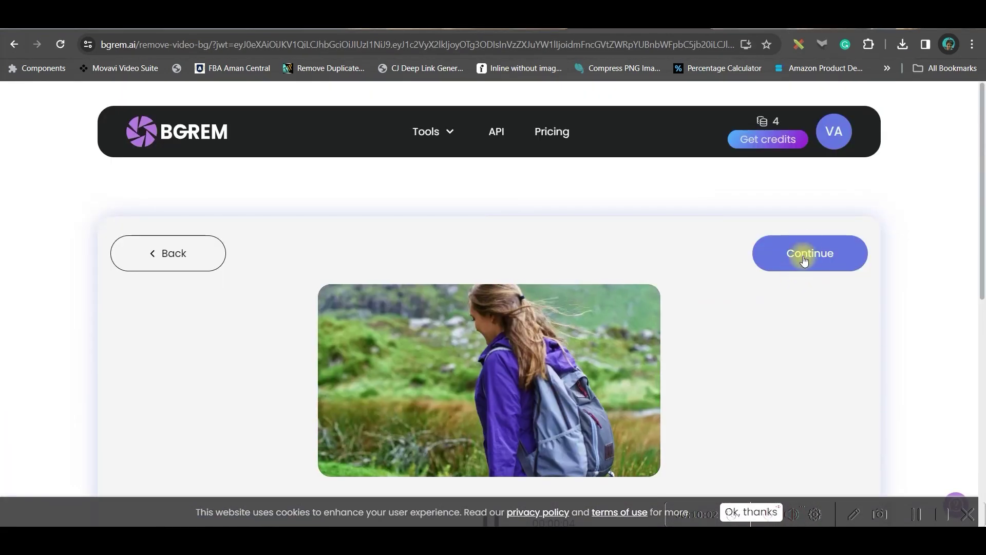
left_click(806, 253)
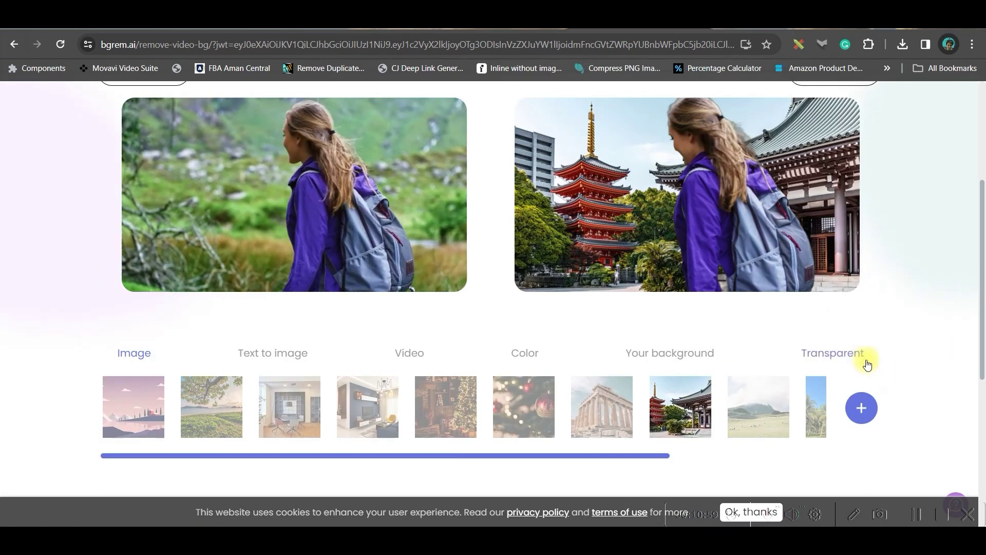
Step: Browse BGREM's background options and choose the night city street video behind the hiker
left_click(817, 359)
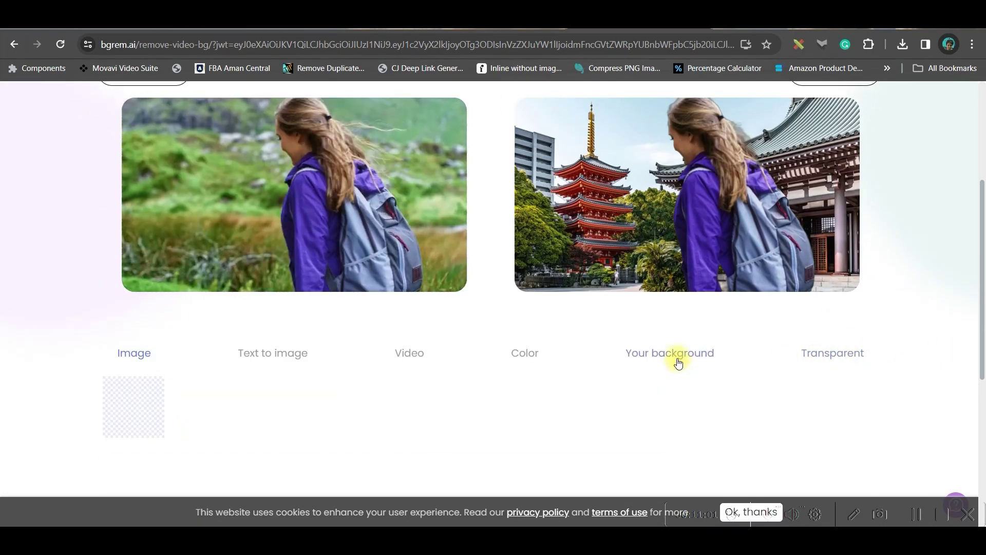
left_click(674, 360)
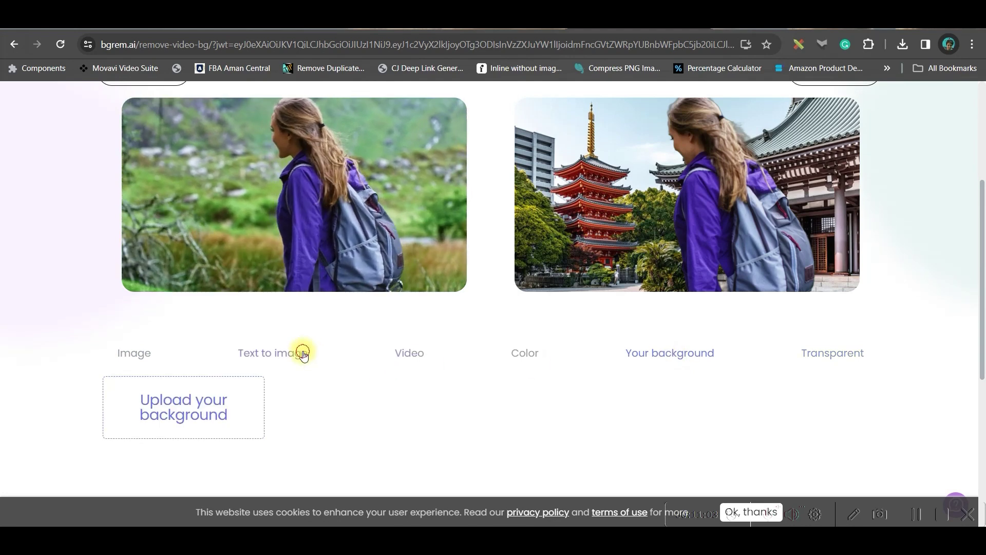
left_click(301, 353)
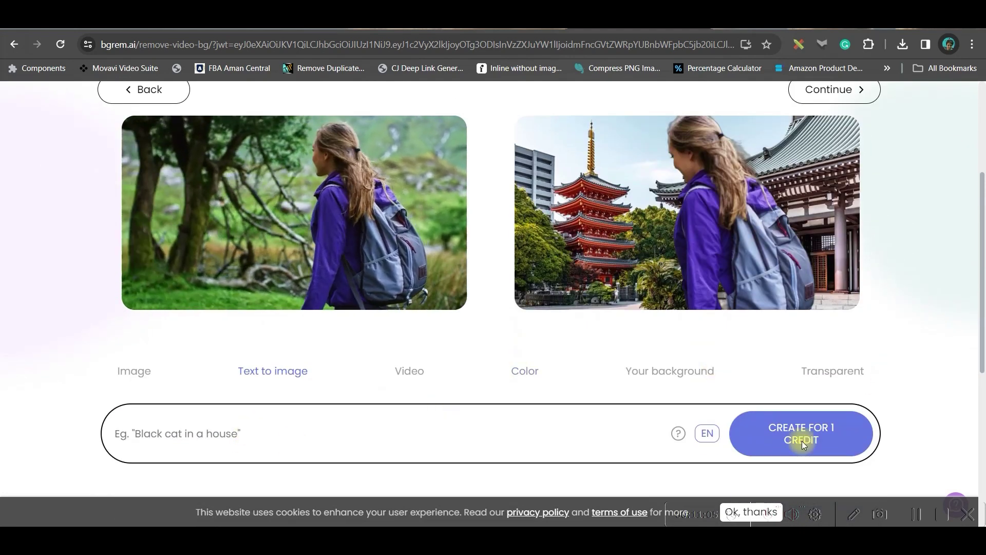
scroll(553, 392, "down", 4)
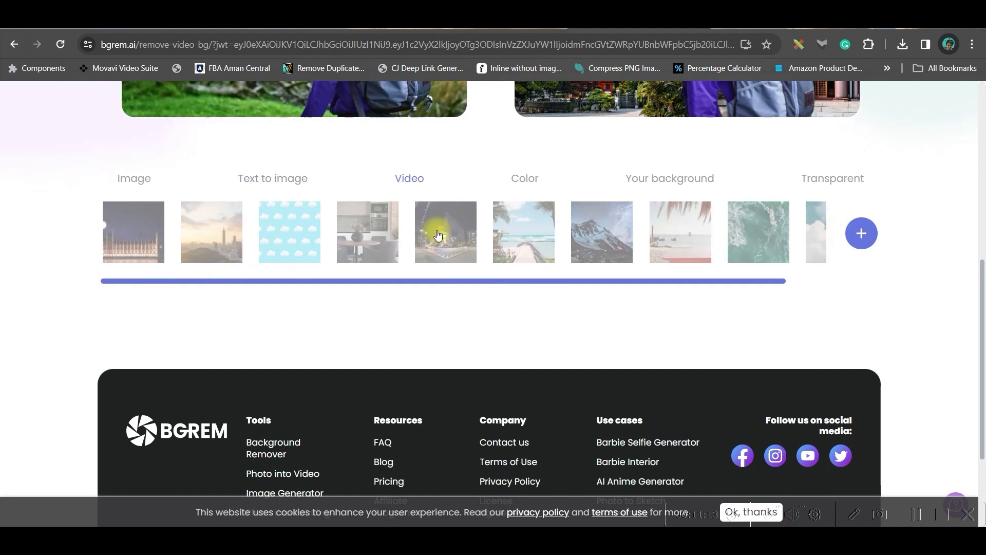
left_click(438, 235)
scroll(822, 154, "up", 2)
scroll(739, 245, "up", 4)
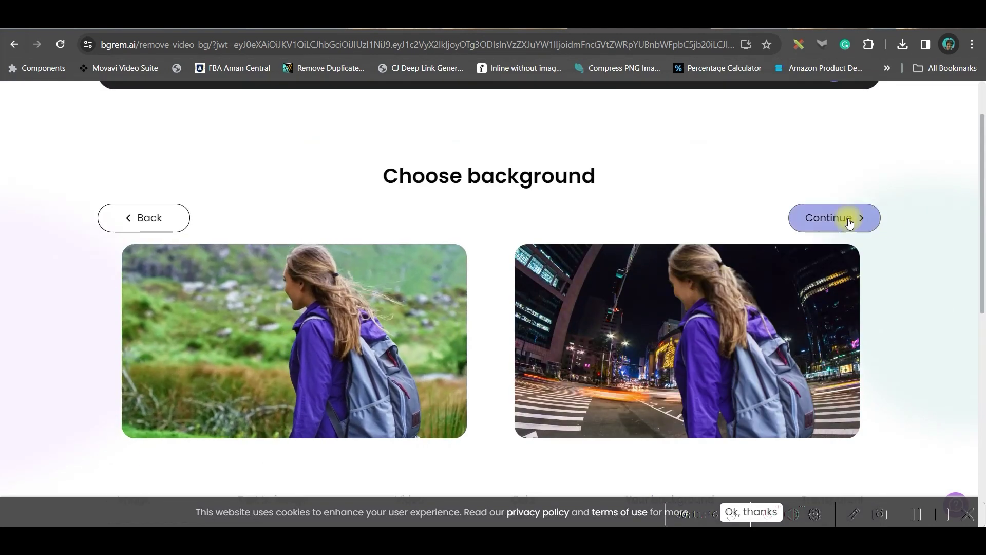
Step: Apply the third colour filter to the night-street hiker video
left_click(848, 224)
scroll(822, 328, "down", 4)
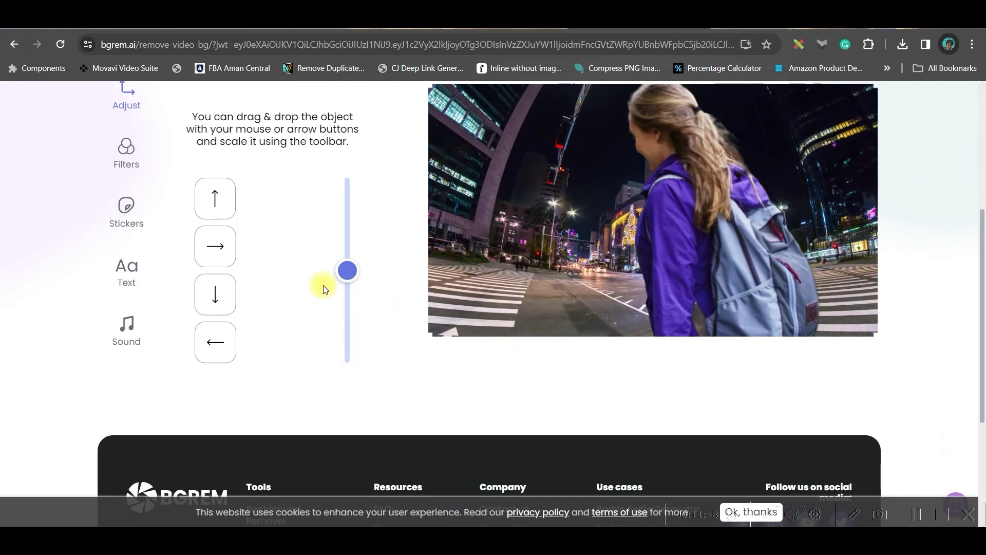
scroll(149, 403, "up", 4)
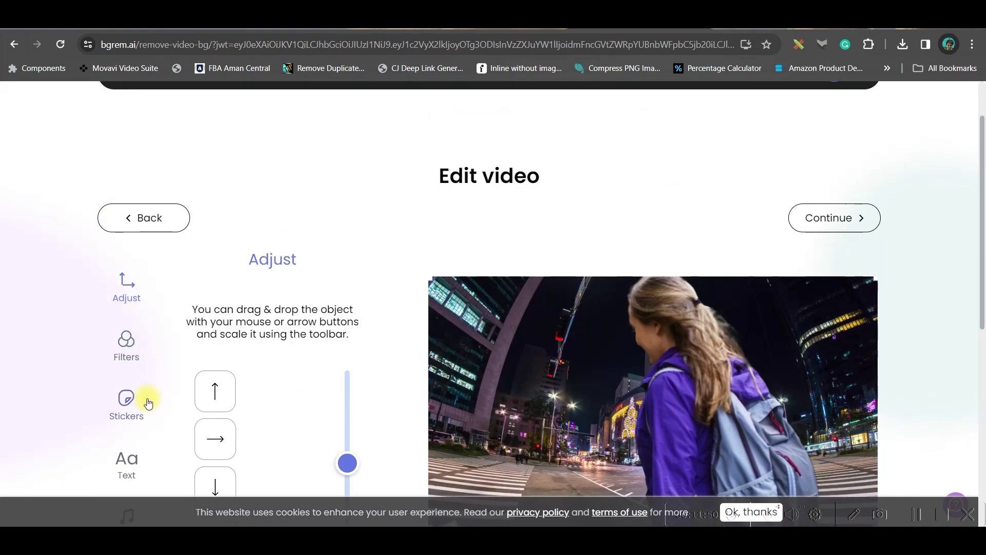
left_click(125, 340)
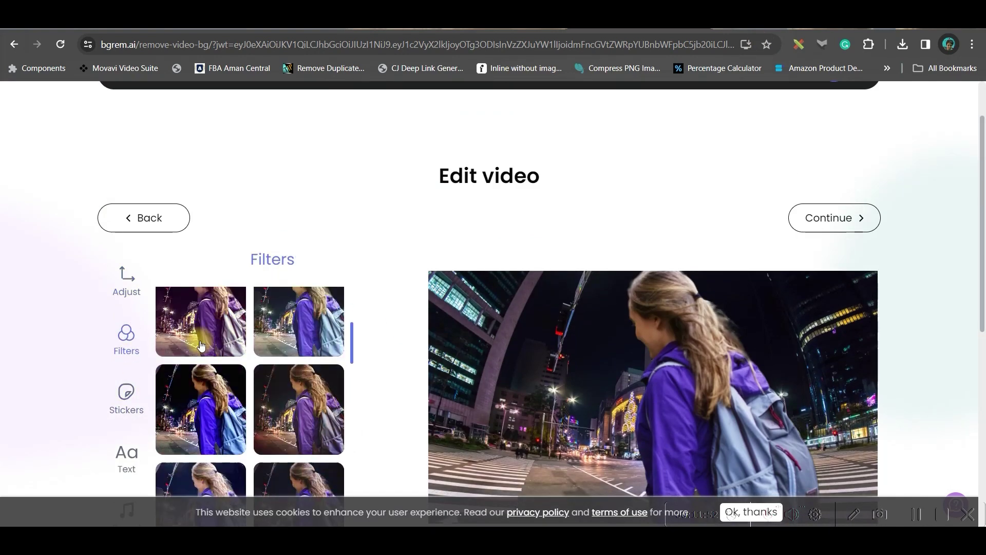
left_click(221, 411)
Step: Look through the Stickers, Text and Sound options, then move on to final video settings
scroll(977, 292, "down", 3)
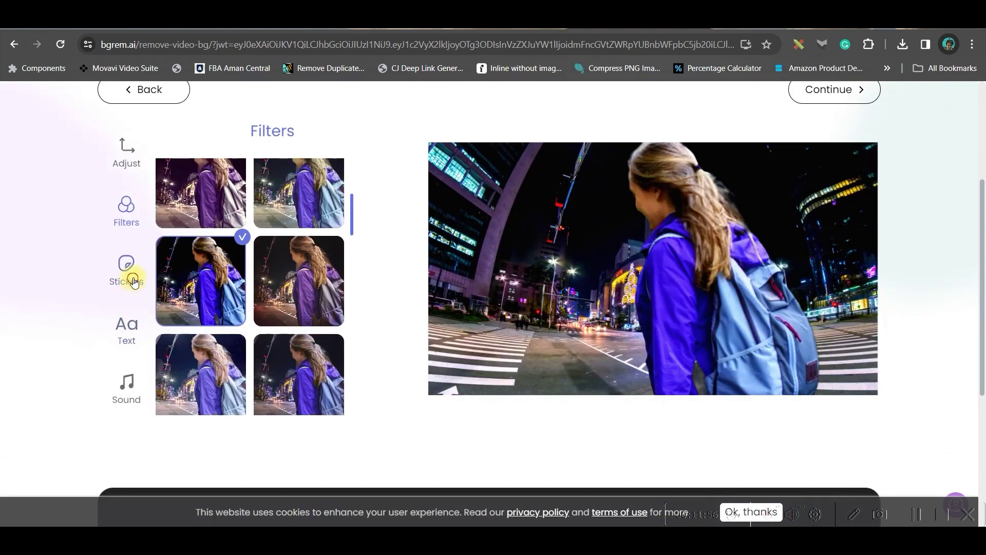
left_click(133, 282)
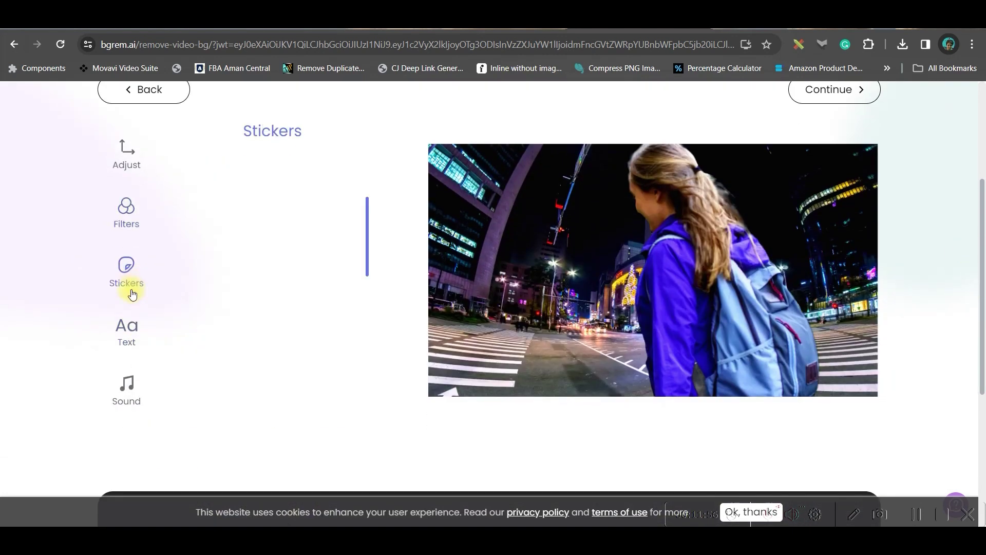
left_click(132, 343)
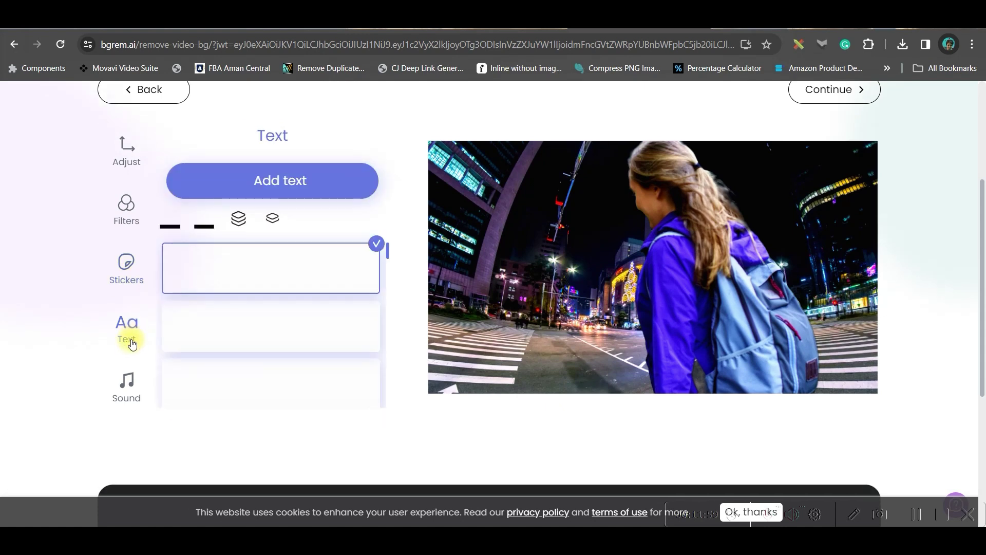
left_click(122, 392)
scroll(293, 371, "down", 5)
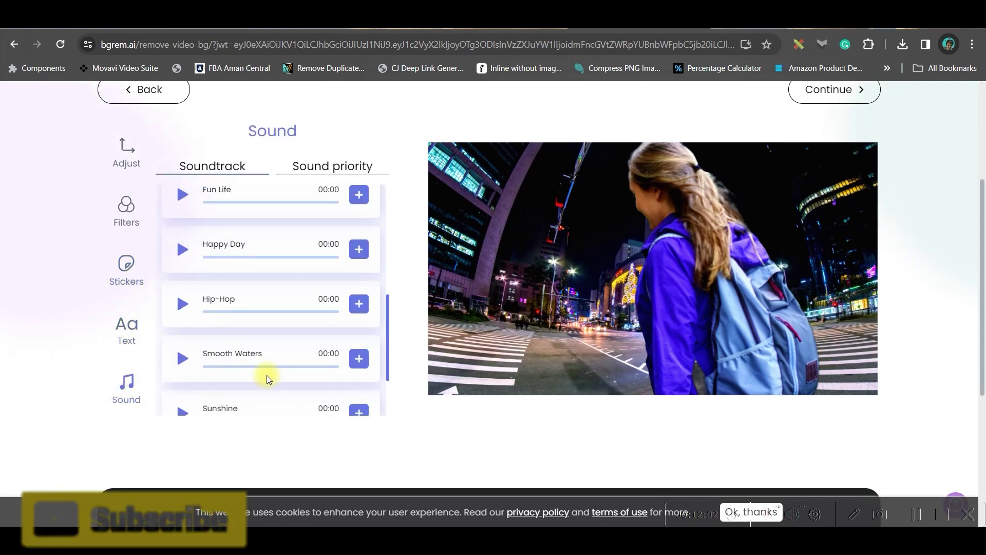
scroll(267, 375, "down", 1)
scroll(286, 326, "up", 10)
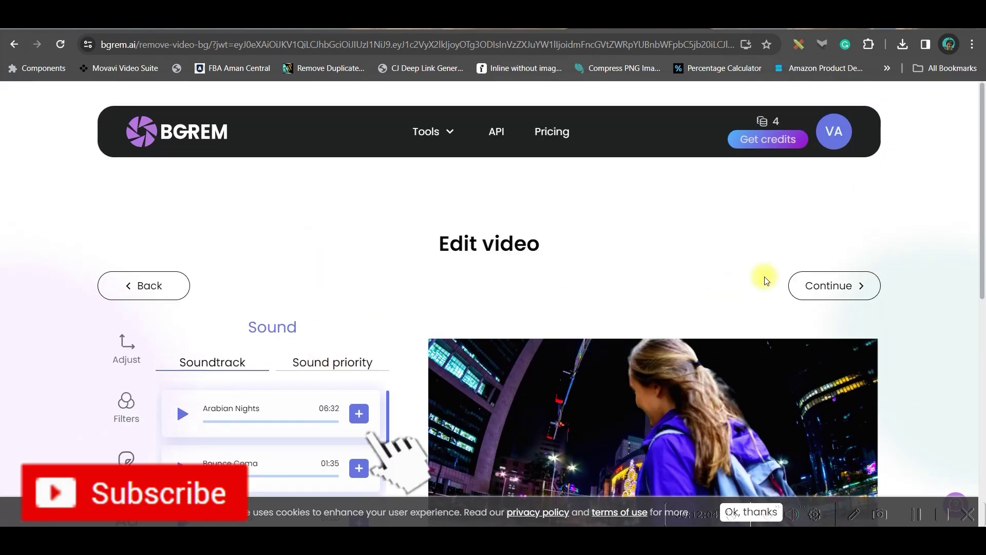
left_click(843, 286)
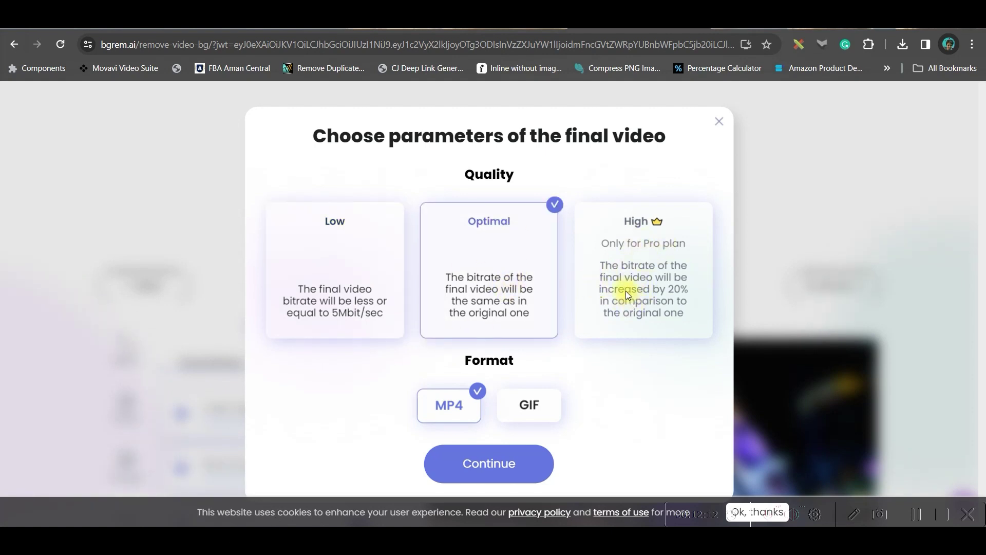
Step: Confirm Optimal quality MP4 output and start BGREM's background removal
left_click(489, 461)
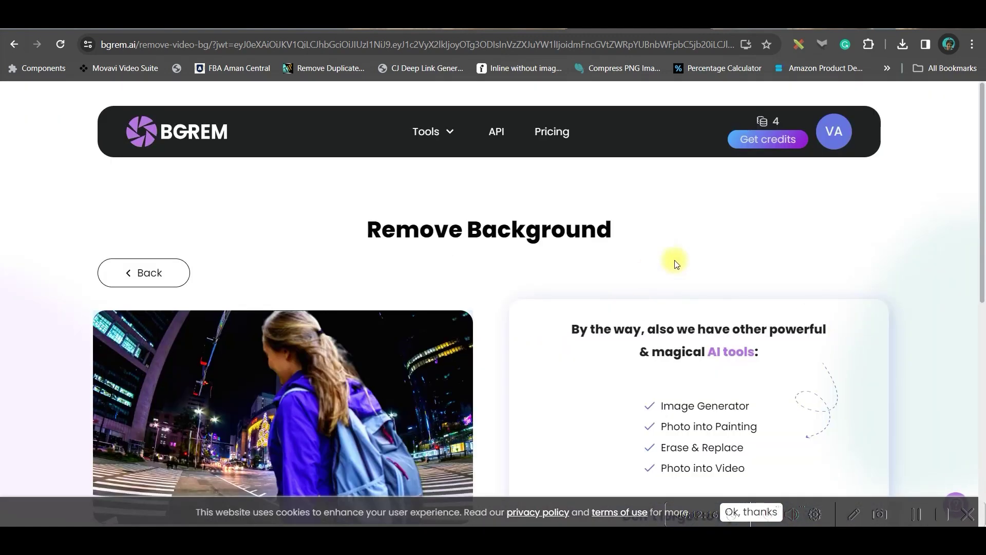
scroll(676, 264, "down", 3)
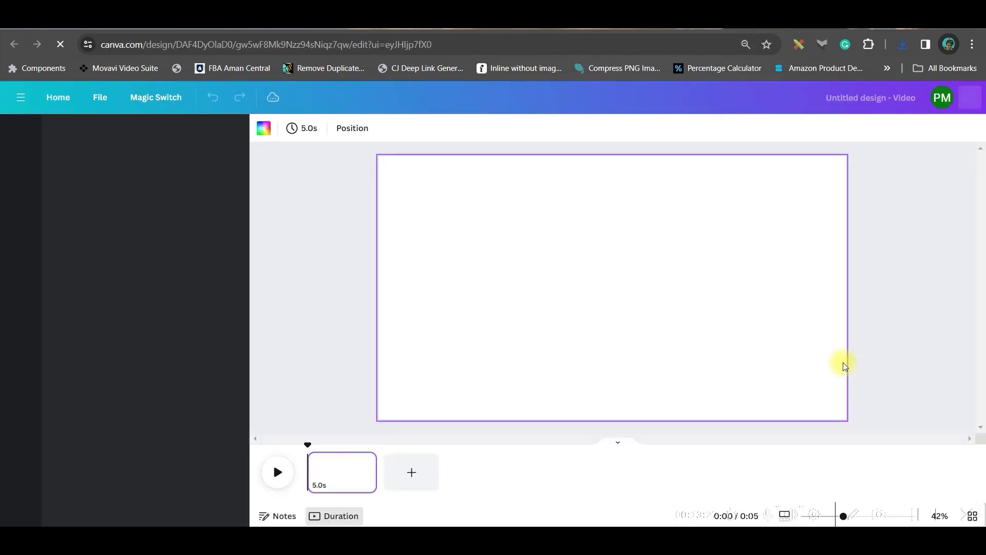
Step: Show the uploaded hiking clip in Canva's Uploads panel
left_click(20, 298)
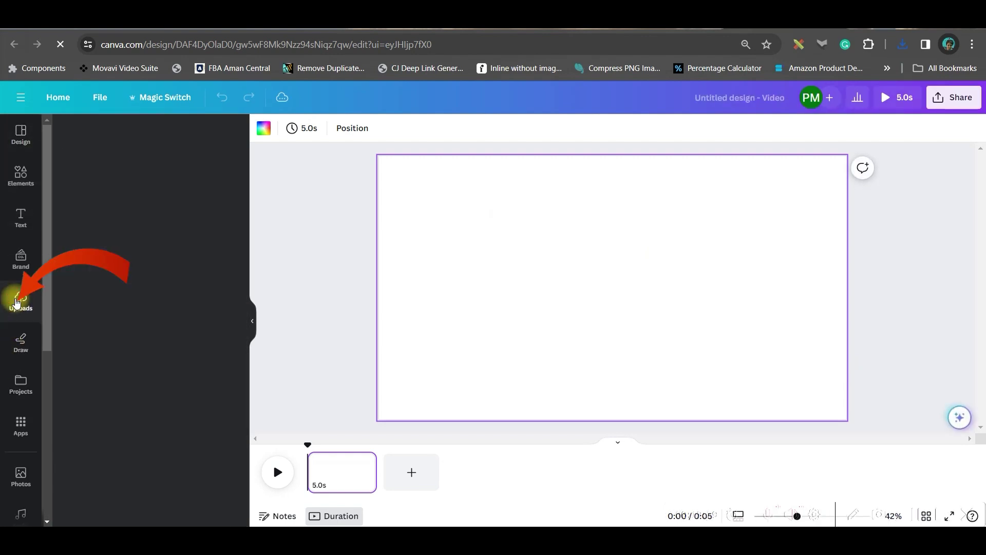
Step: Add the hiking video and apply Background Remover so only the woman remains
left_click(180, 170)
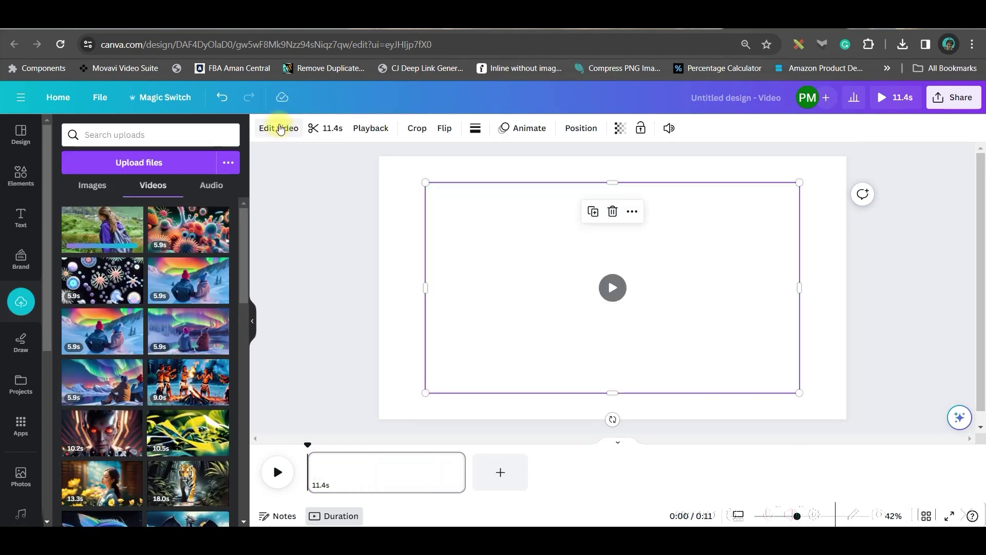
left_click(277, 129)
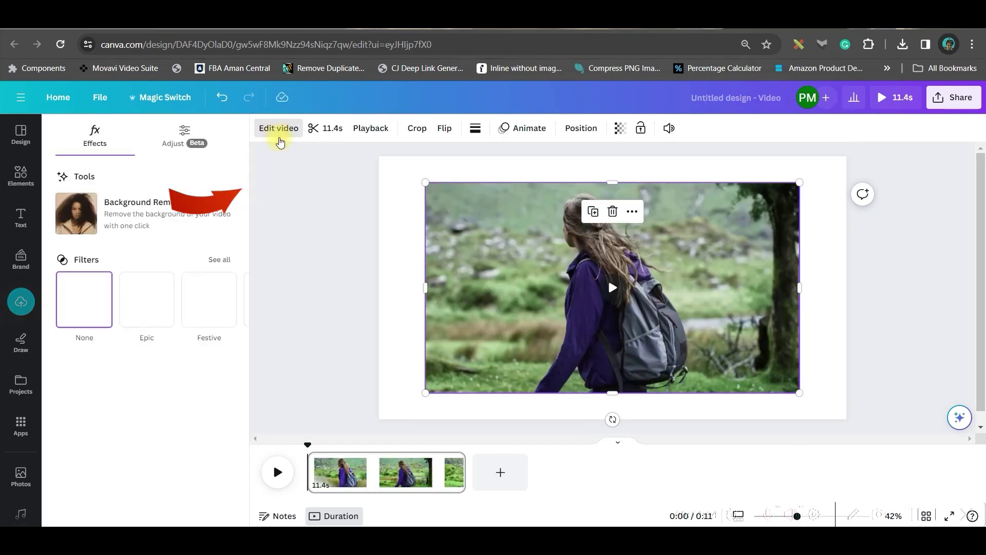
left_click(139, 211)
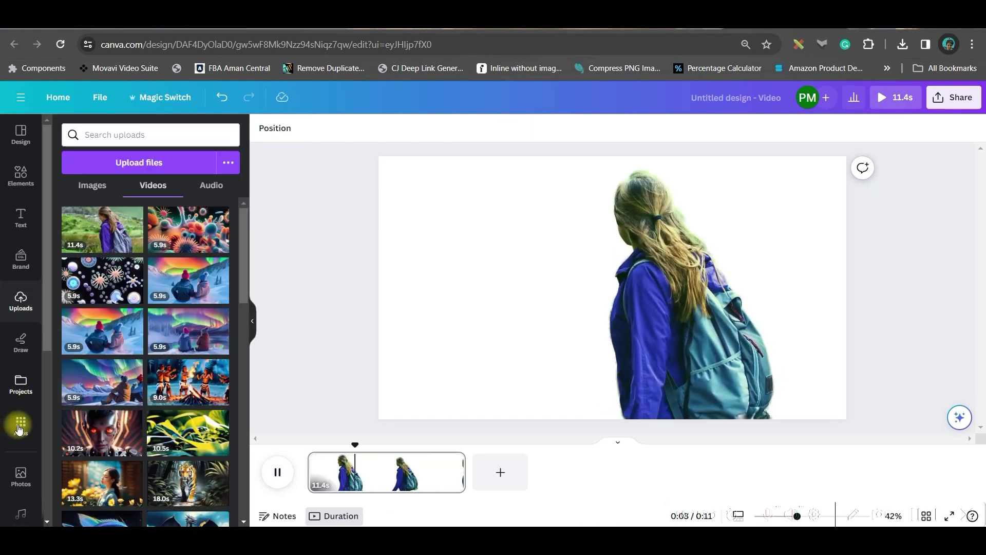
scroll(16, 416, "down", 3)
Step: Set the aerial ocean coast stock video as the page background behind the hiker
left_click(20, 430)
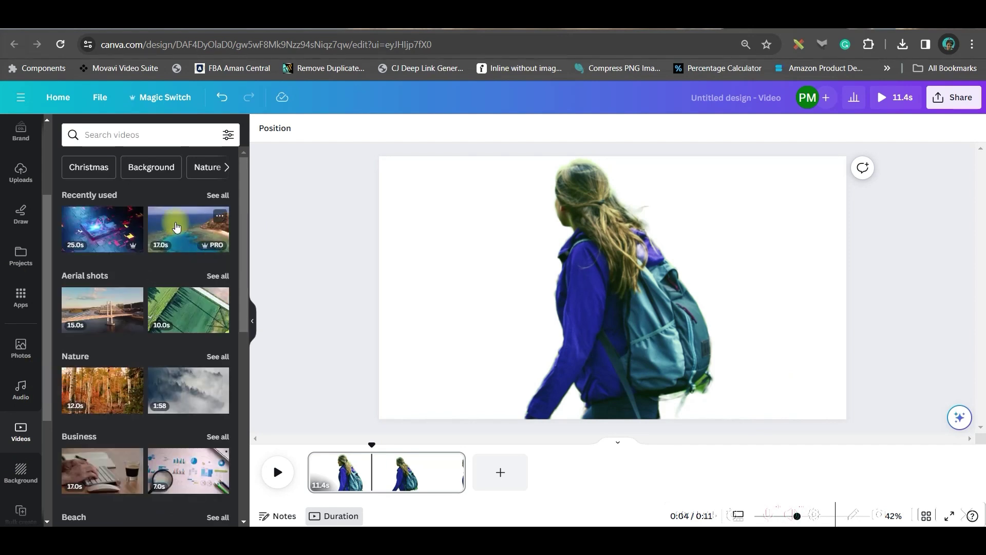
left_click(176, 227)
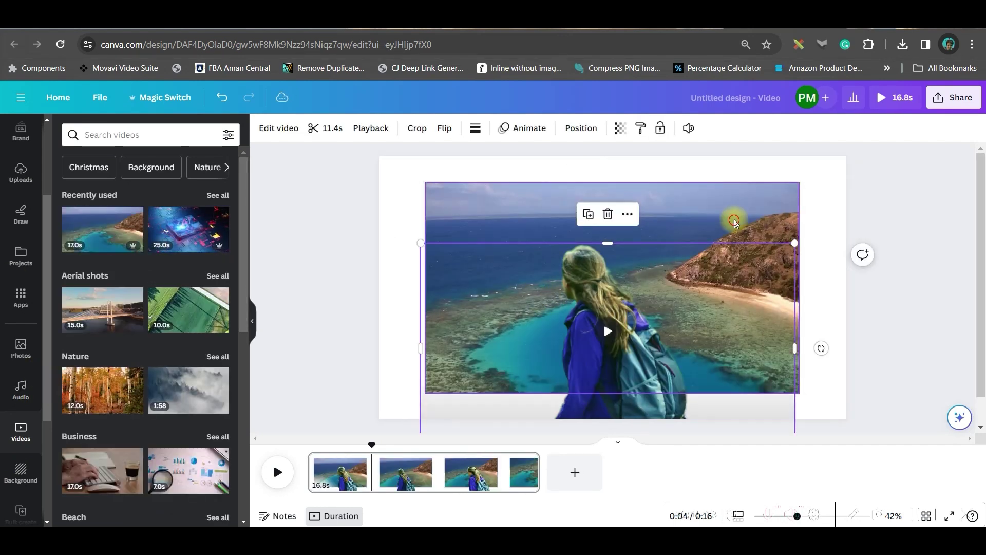
right_click(735, 222)
left_click(806, 483)
left_click(267, 473)
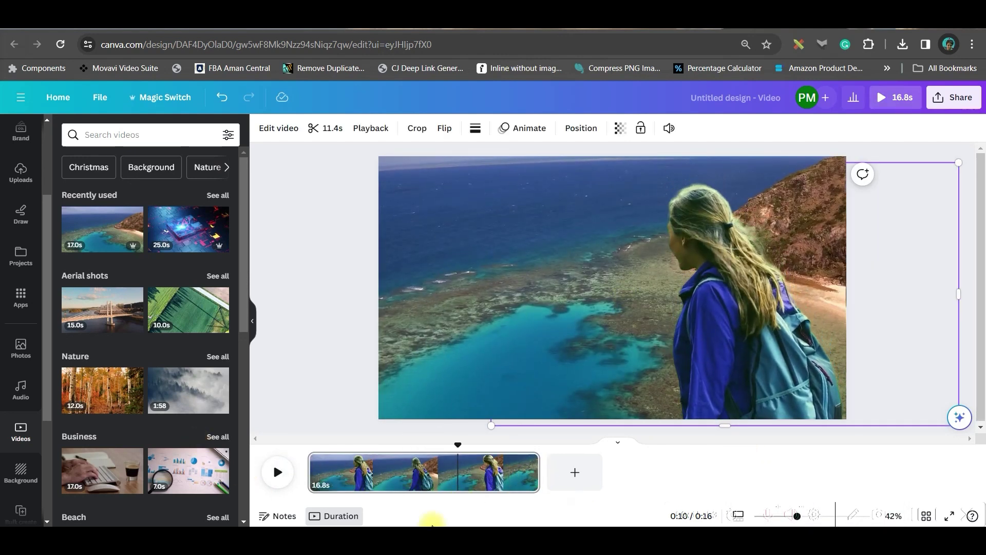
Step: Duplicate the ocean page and set the autumn forest clip as its background
right_click(519, 468)
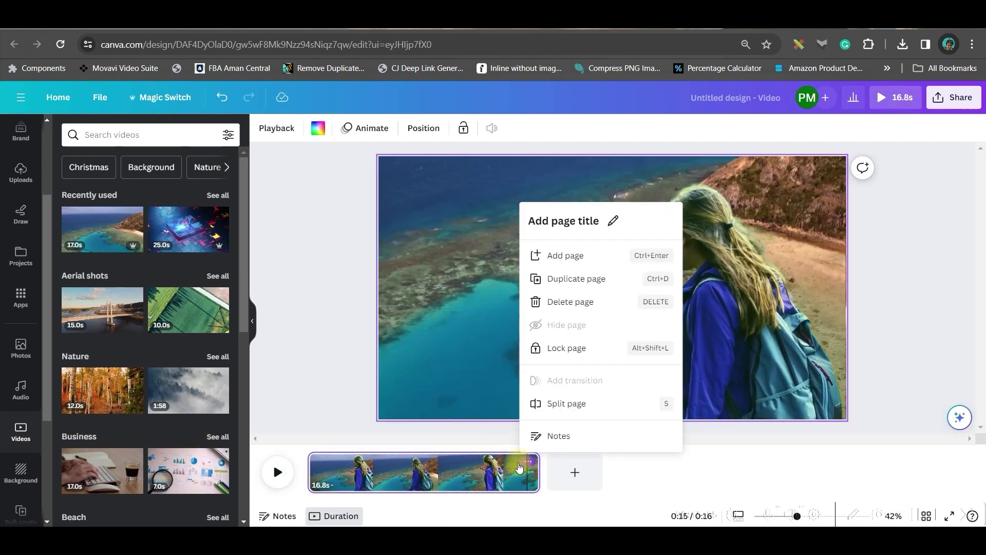
left_click(589, 280)
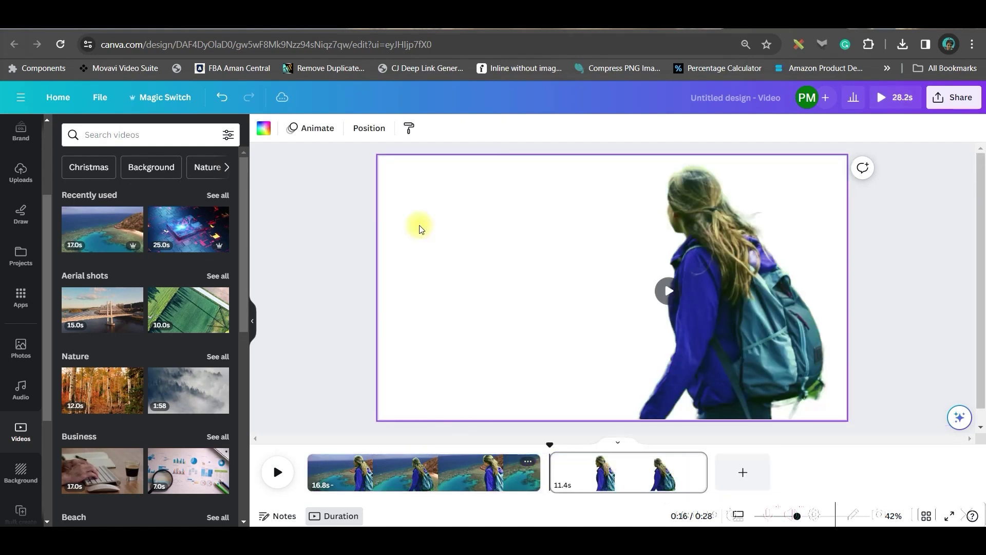
scroll(144, 308, "down", 4)
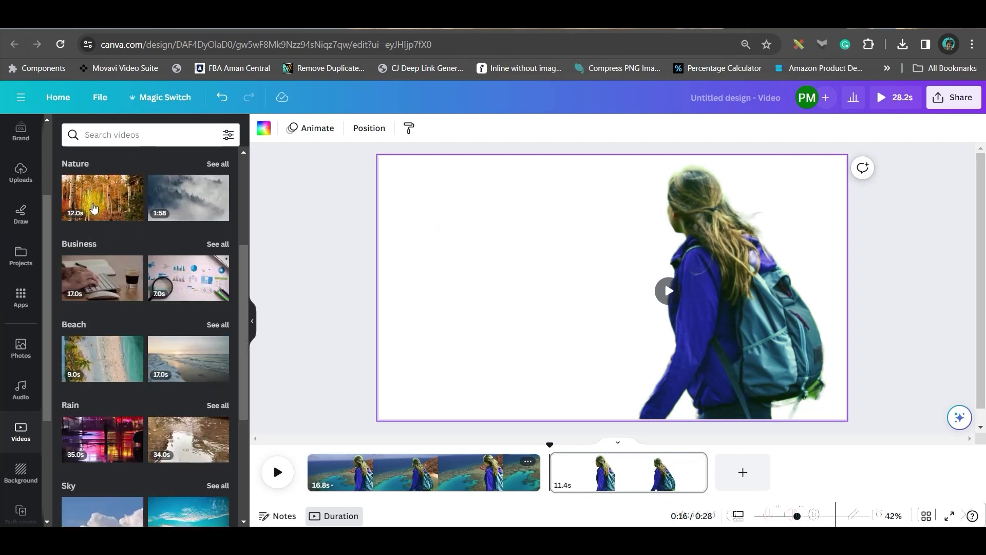
left_click(95, 200)
right_click(490, 277)
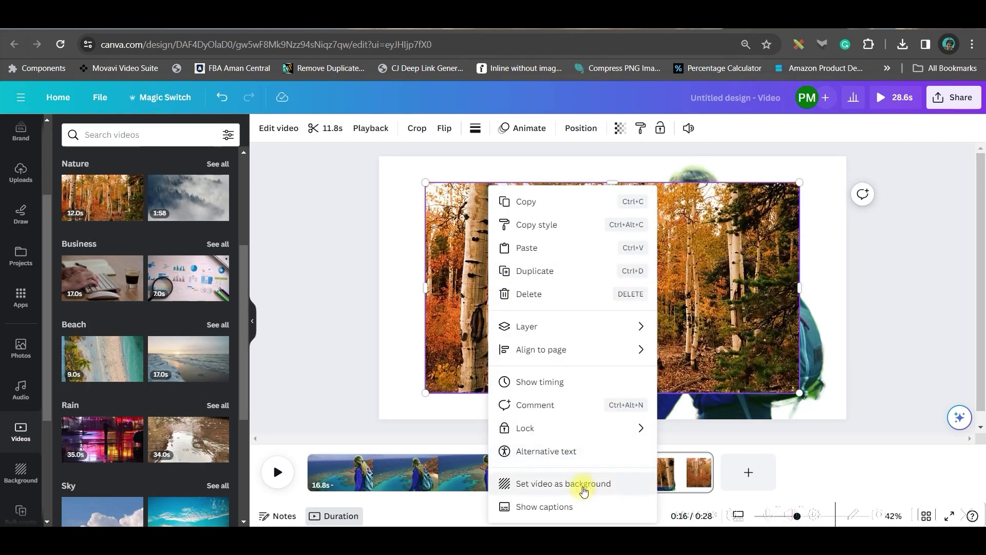
left_click(585, 486)
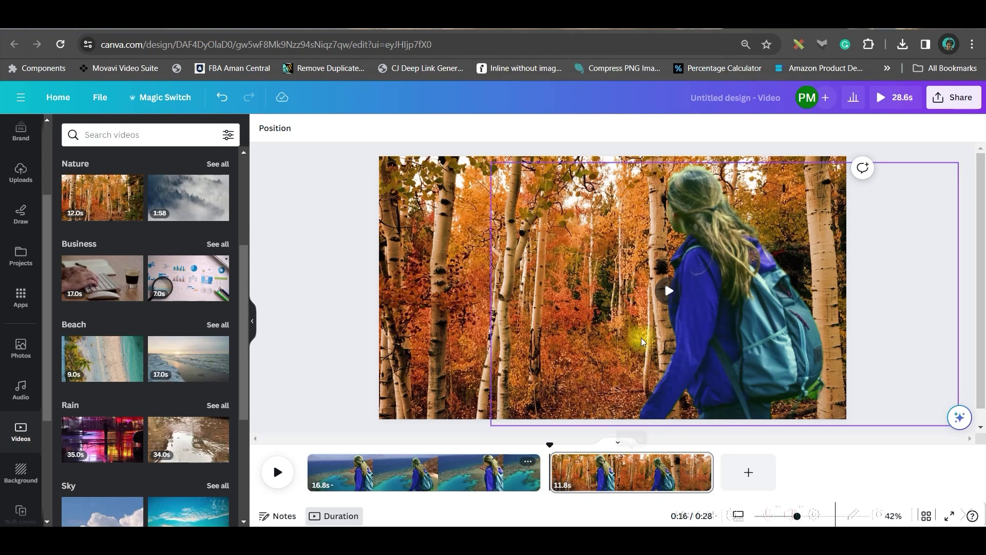
Step: Preview the forest page and browse the uploaded videos, audio and images
left_click(668, 290)
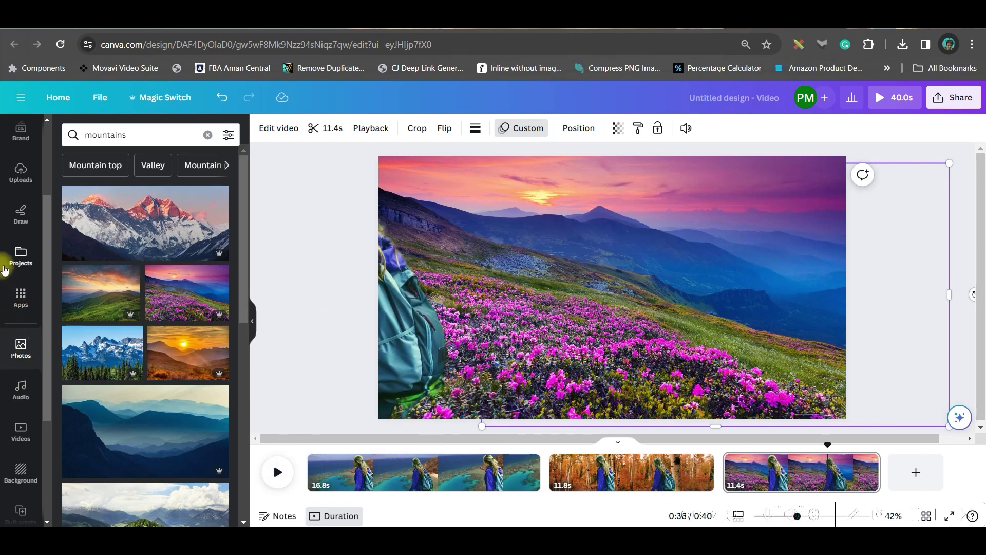
left_click(18, 302)
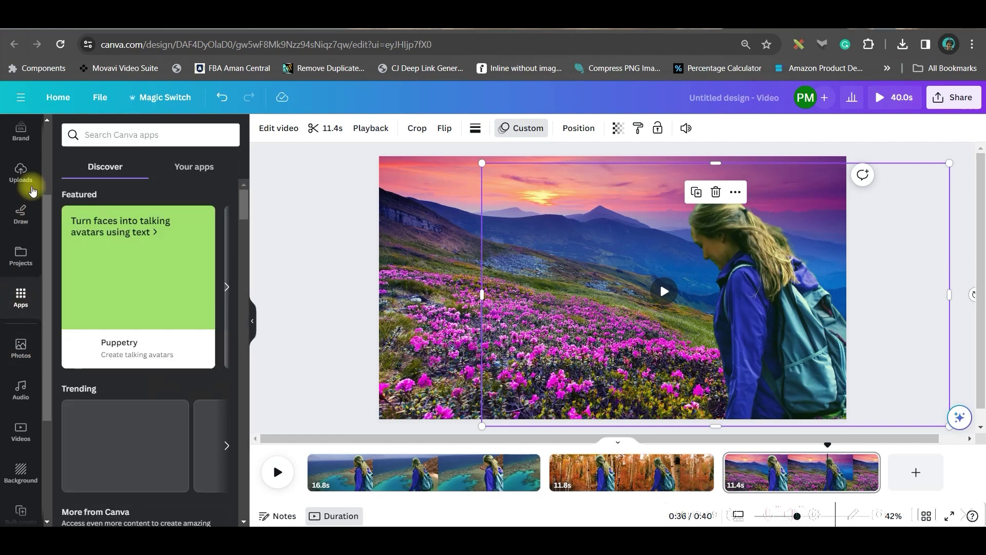
left_click(21, 174)
scroll(51, 254, "up", 3)
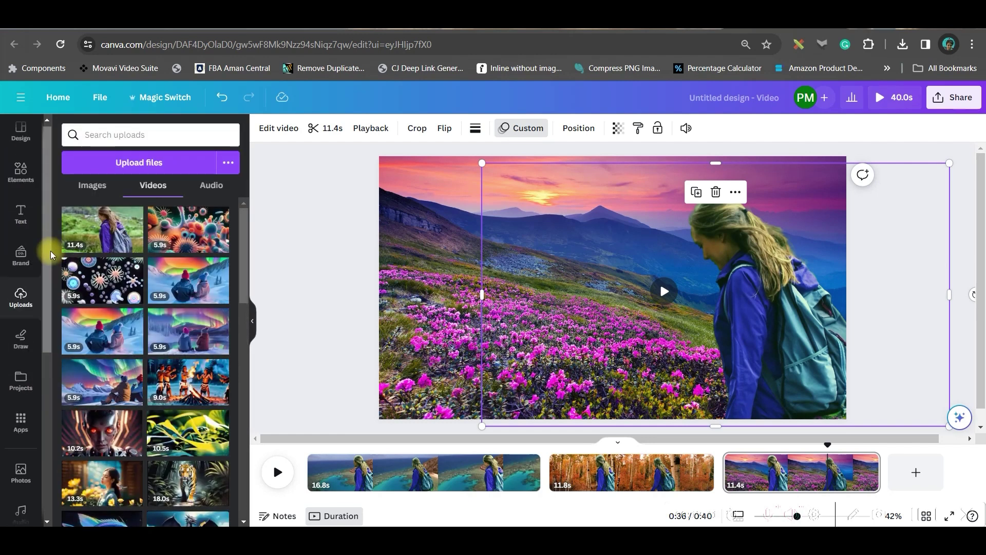
left_click(212, 185)
left_click(92, 185)
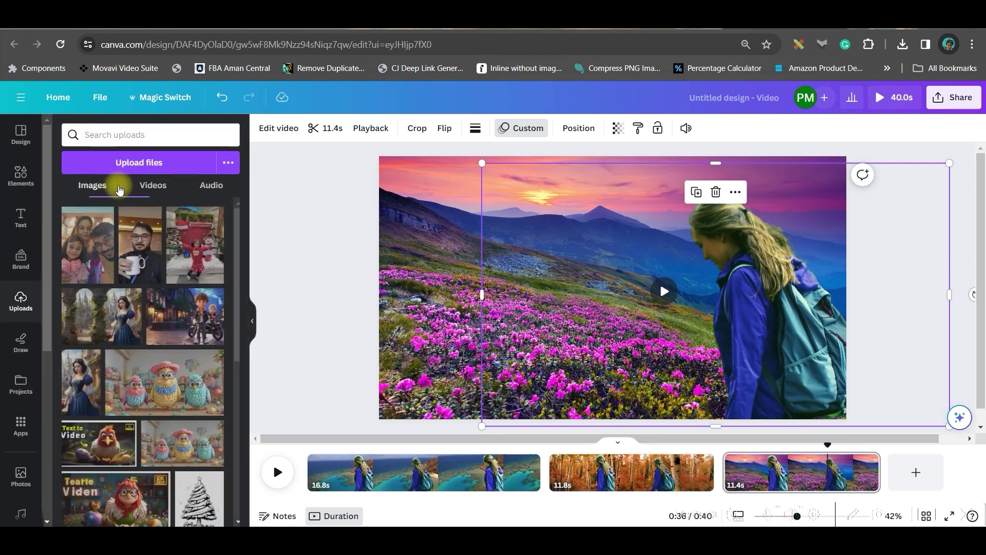
left_click(140, 186)
Step: Browse the Elements library and the Text presets panel
left_click(21, 175)
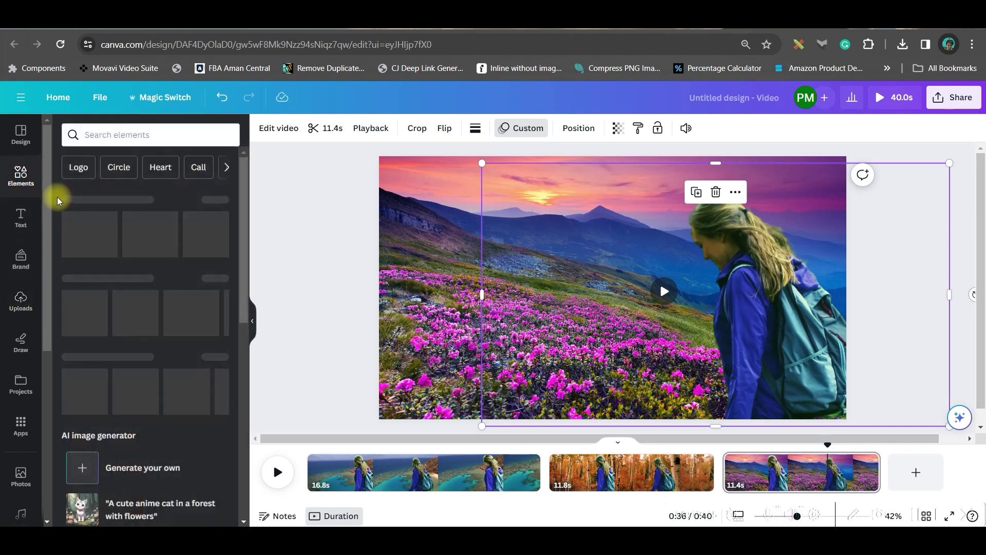
scroll(158, 352, "down", 5)
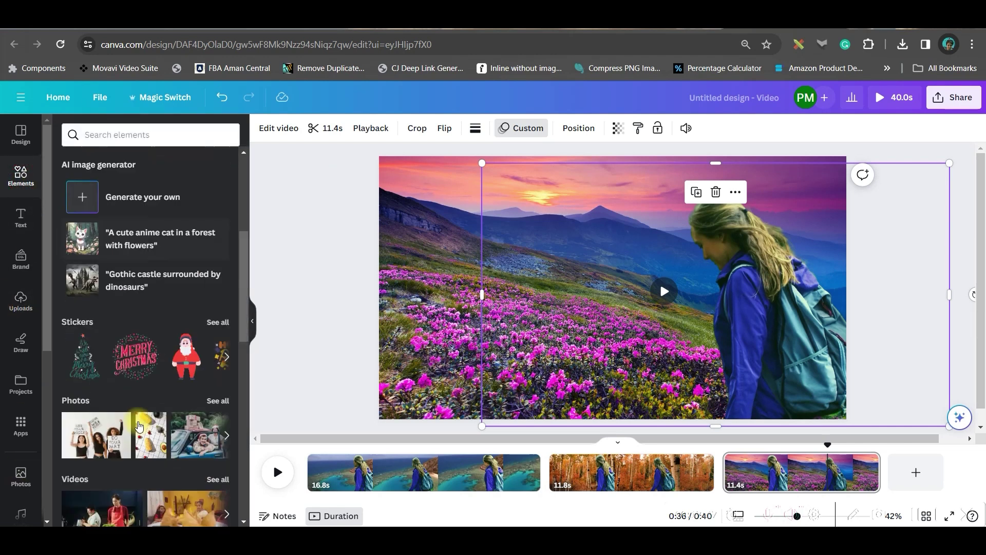
scroll(141, 436, "down", 3)
scroll(141, 436, "down", 5)
scroll(236, 216, "up", 2)
scroll(119, 247, "up", 3)
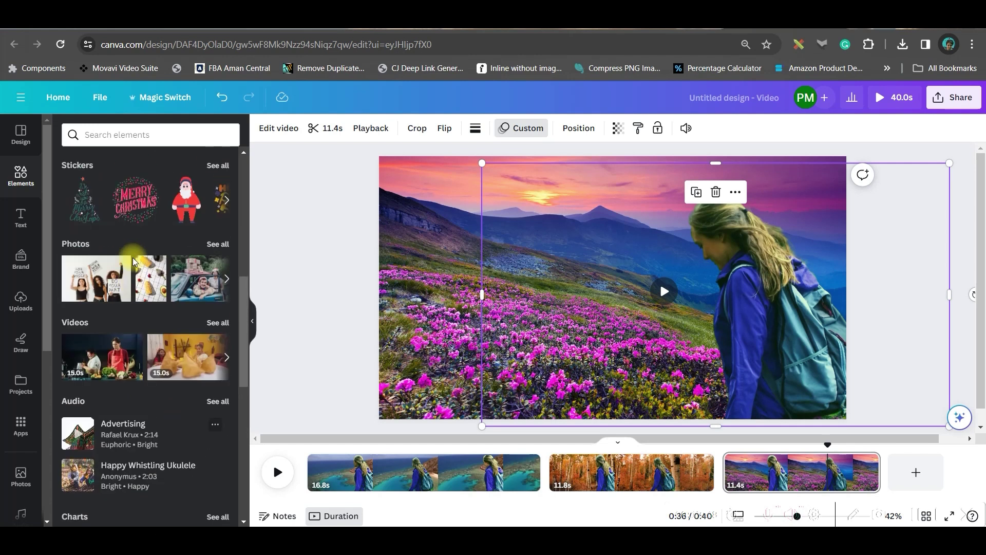
scroll(118, 247, "up", 1)
left_click(7, 221)
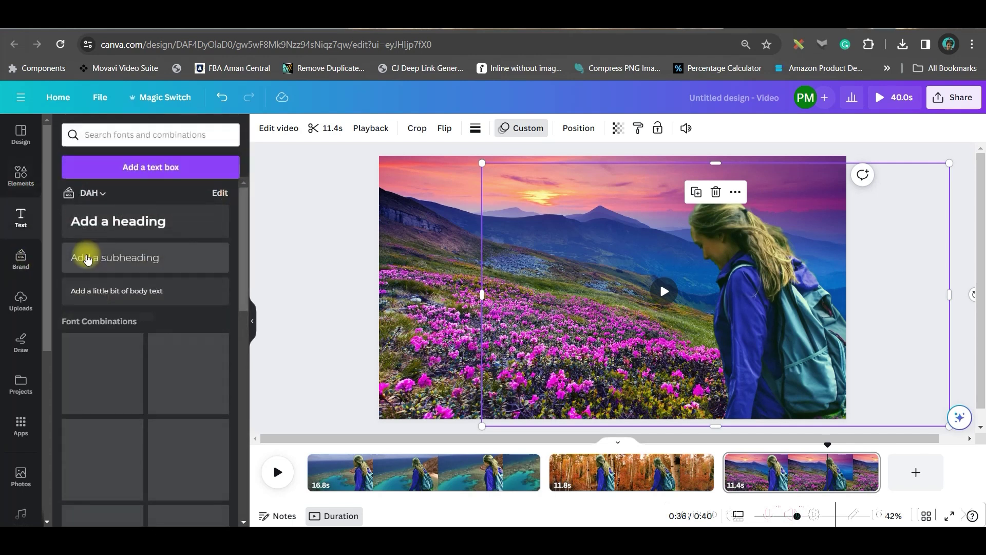
scroll(132, 374, "down", 5)
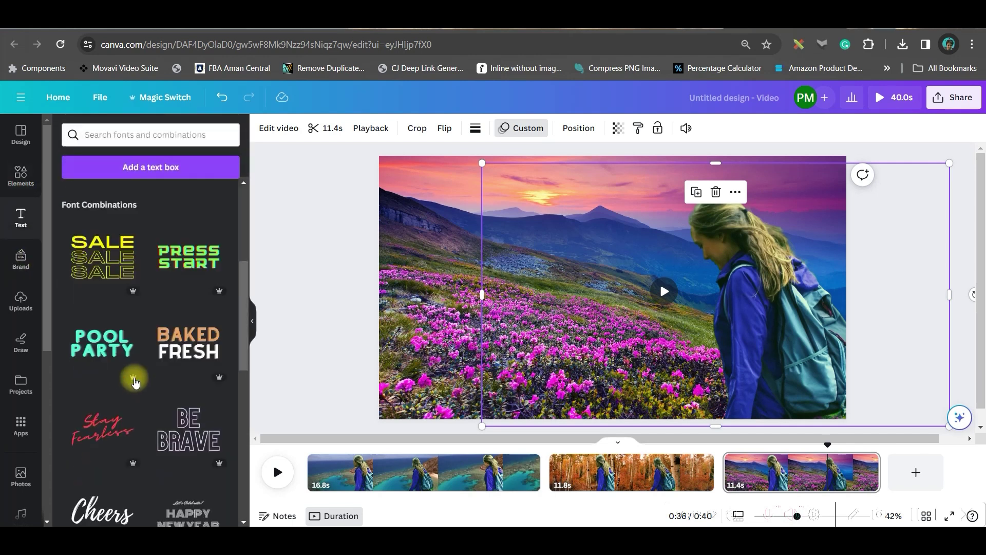
scroll(158, 376, "down", 5)
scroll(159, 376, "up", 7)
scroll(185, 303, "up", 3)
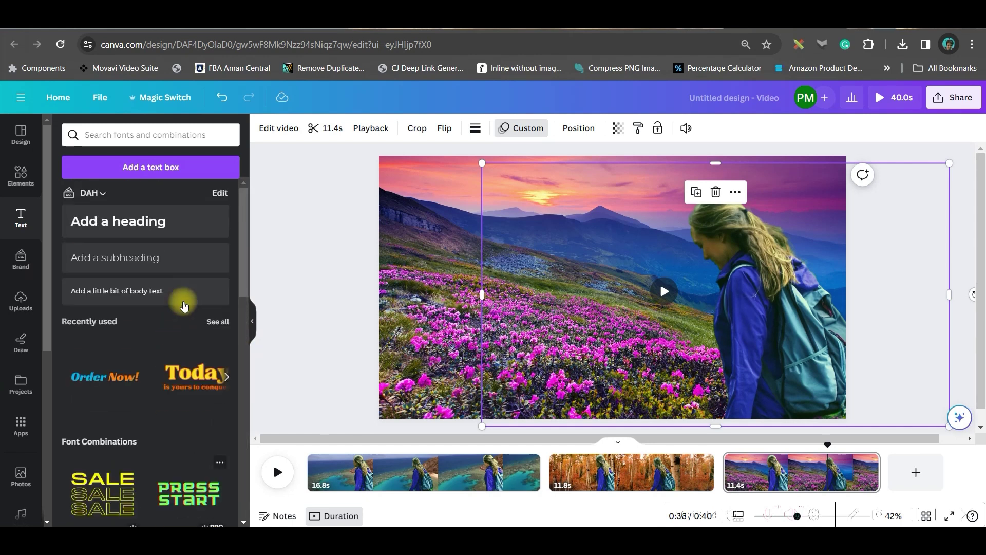
Step: Add a default heading to the flower-meadow page and enlarge its text box
left_click(119, 222)
double_click(645, 287)
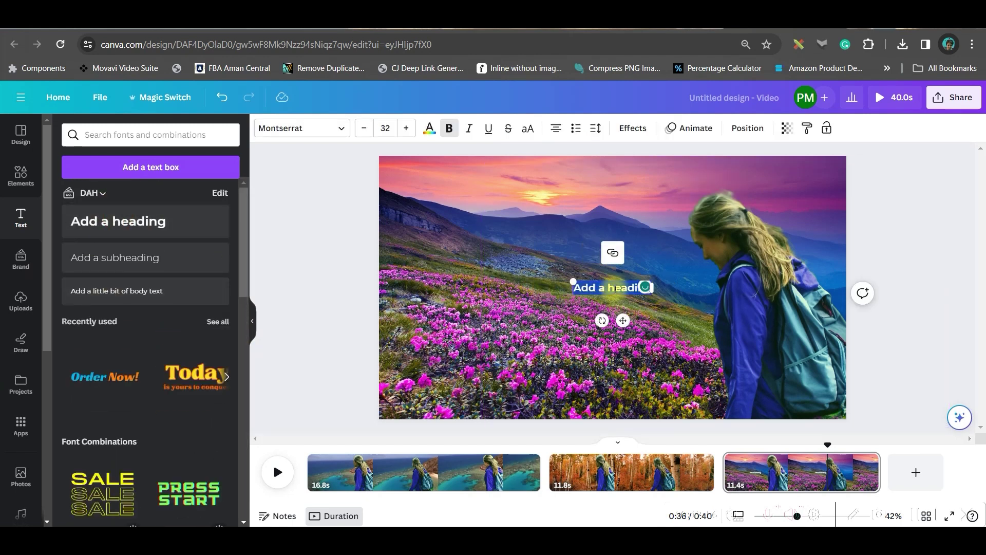
left_click(746, 127)
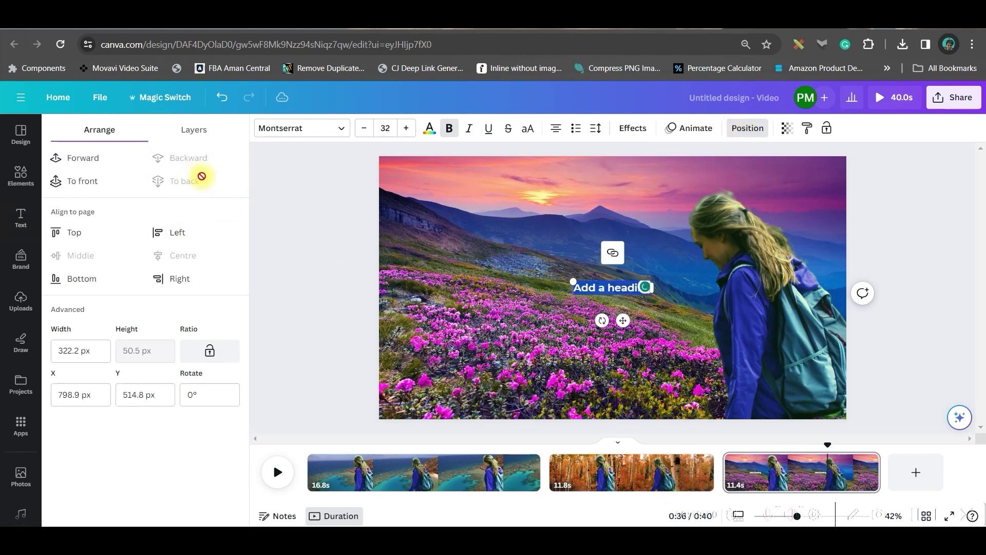
left_click_drag(577, 285, 411, 220)
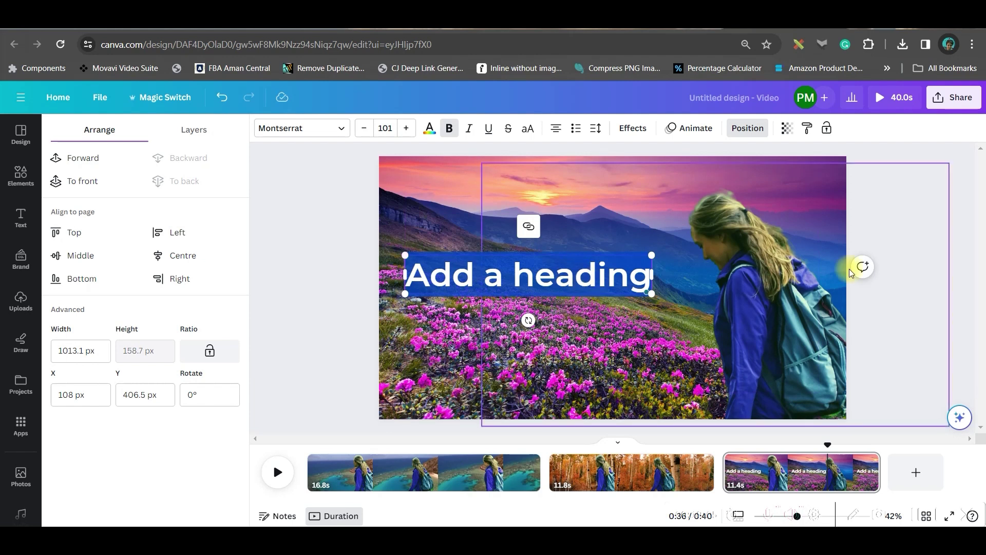
Step: Move the heading up and left, then widen it across the scene
left_click(951, 251)
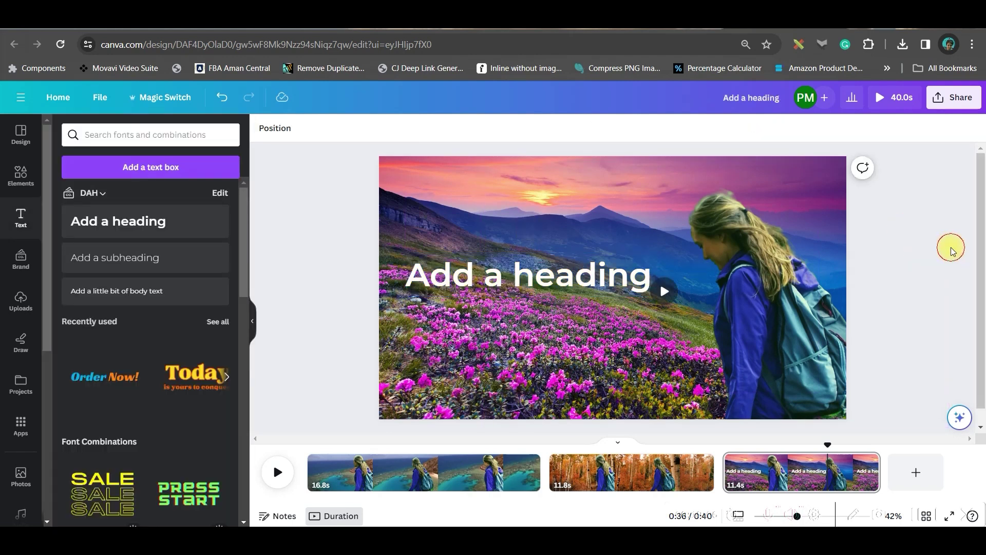
left_click(558, 278)
mouse_move(467, 267)
left_mouse_down()
mouse_move(494, 248)
mouse_move(390, 213)
left_mouse_up()
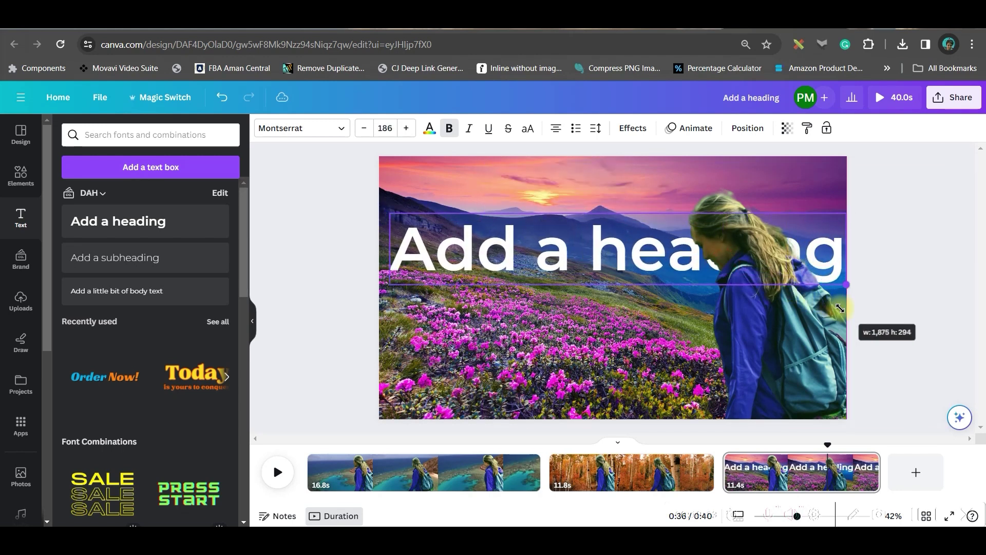
left_click_drag(725, 265, 848, 306)
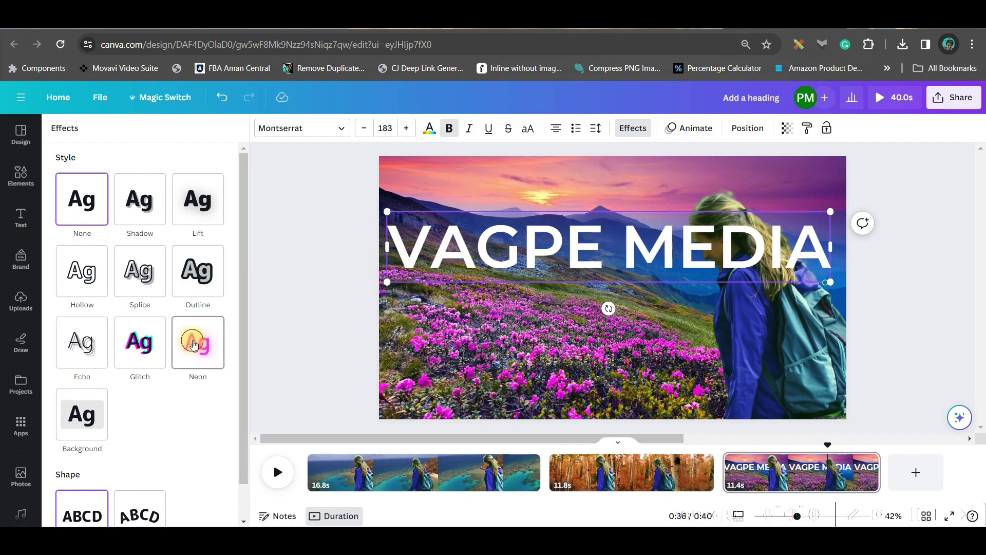
Step: Apply the Neon text effect to the VAGPE MEDIA title
left_click(196, 341)
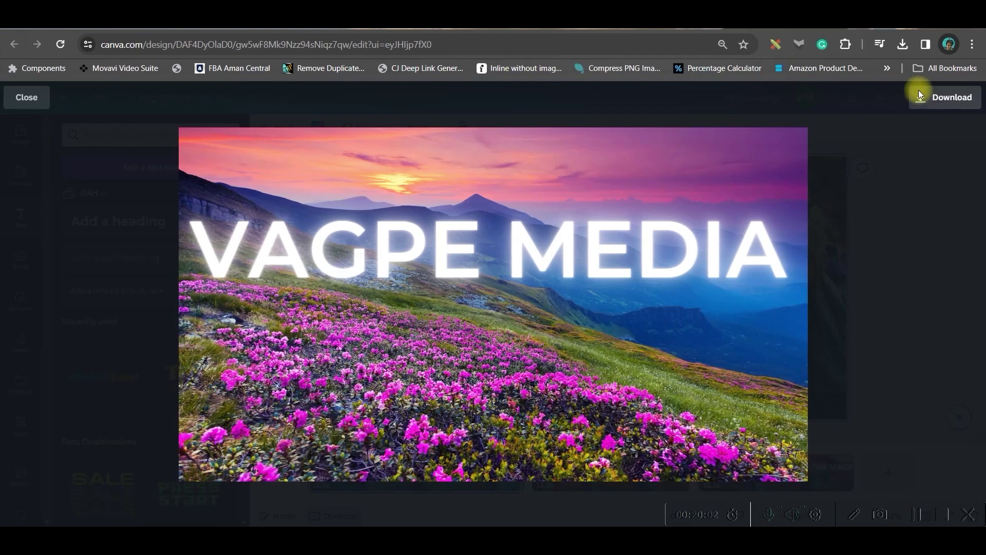
Step: Set the MP4 download to include only page 1, the ocean scene
left_click(23, 95)
left_click(962, 97)
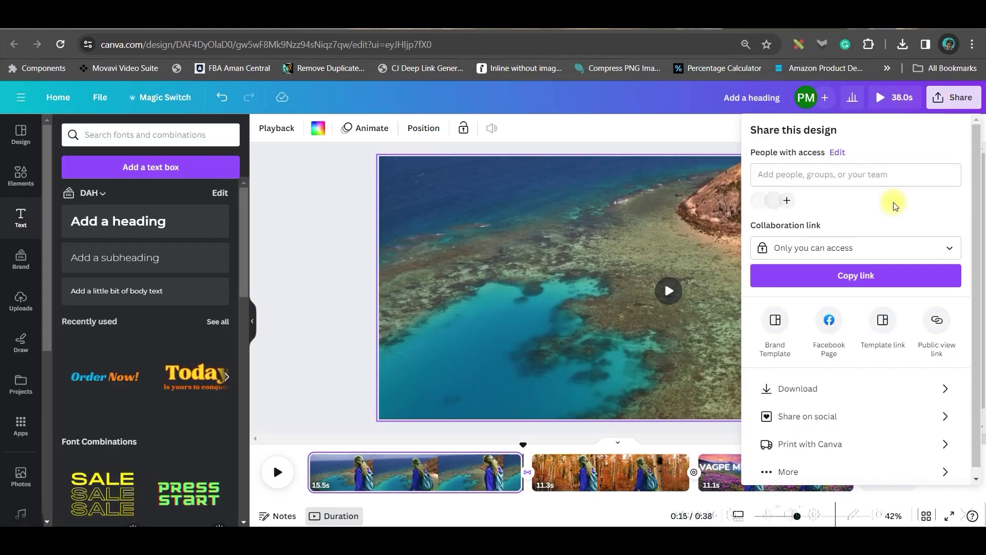
left_click(798, 379)
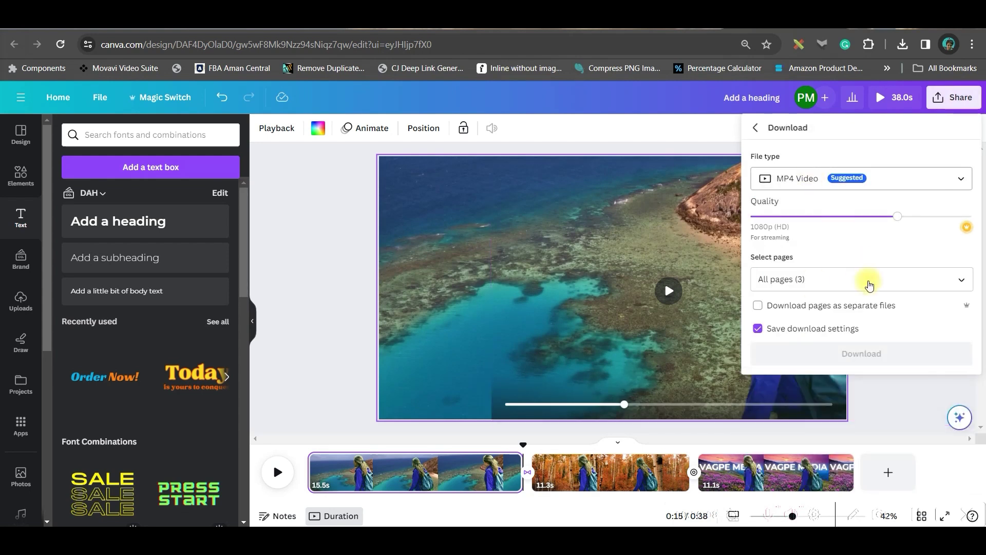
left_click(971, 278)
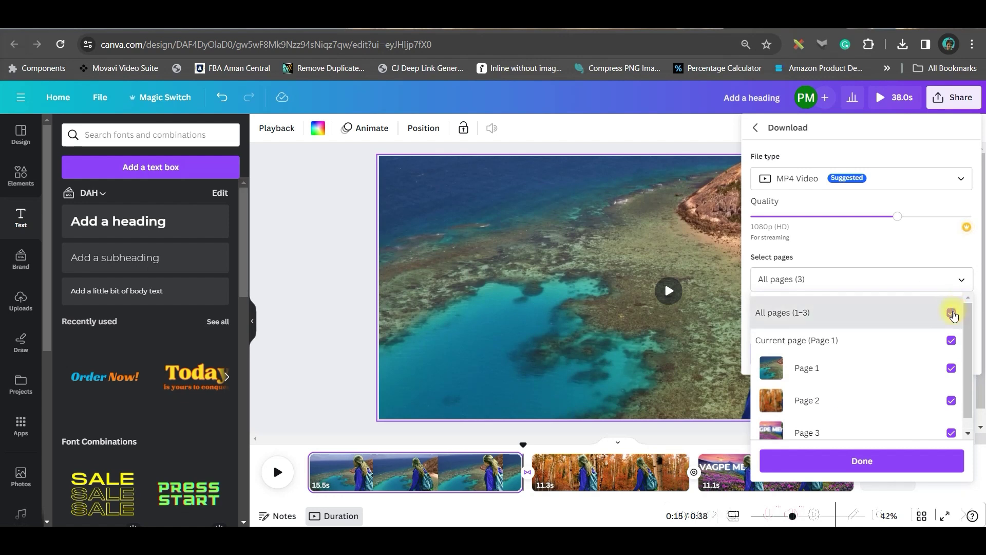
left_click(951, 313)
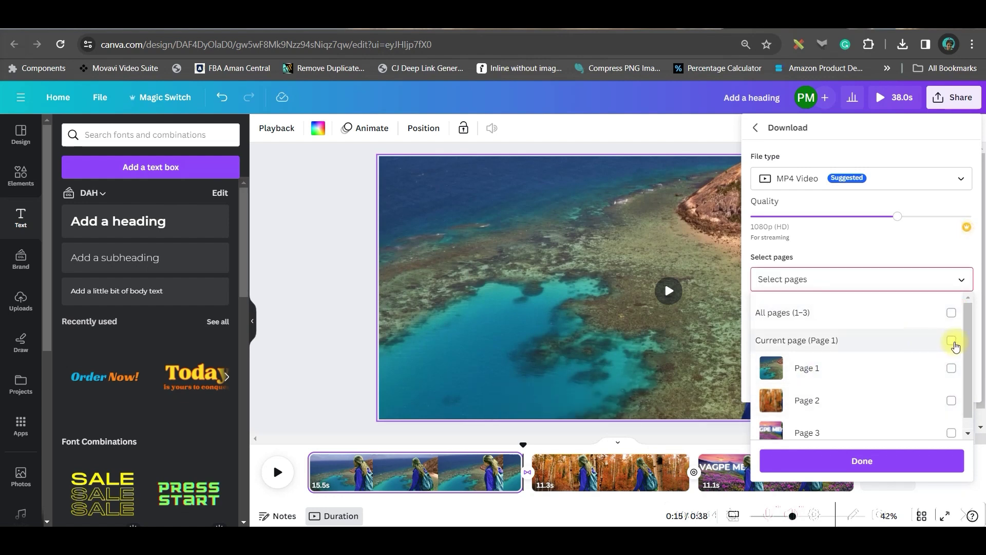
left_click(952, 341)
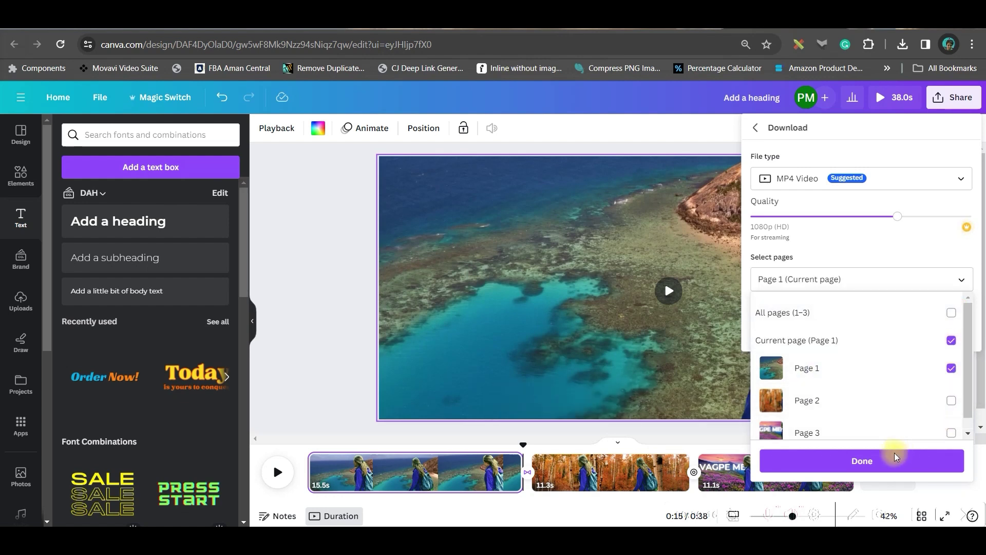
left_click(891, 471)
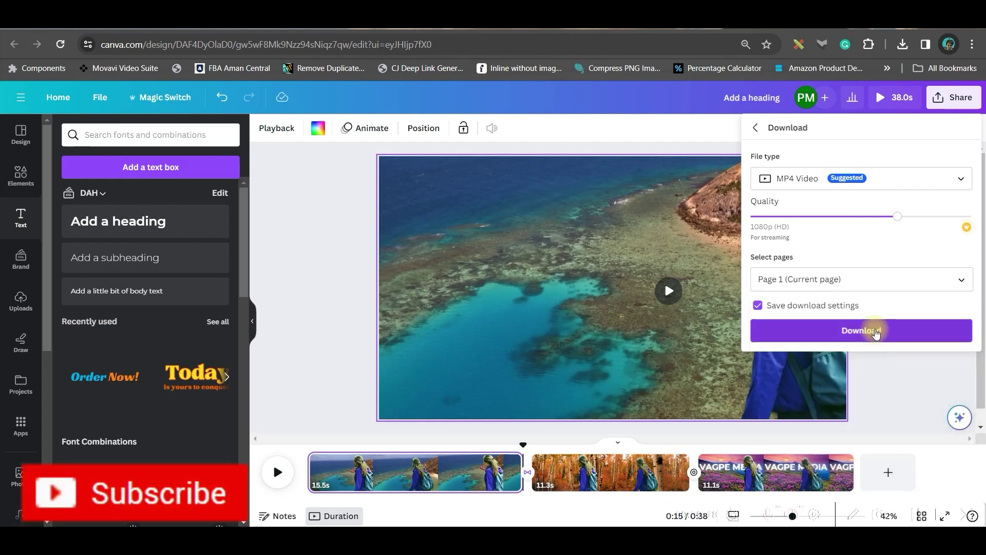